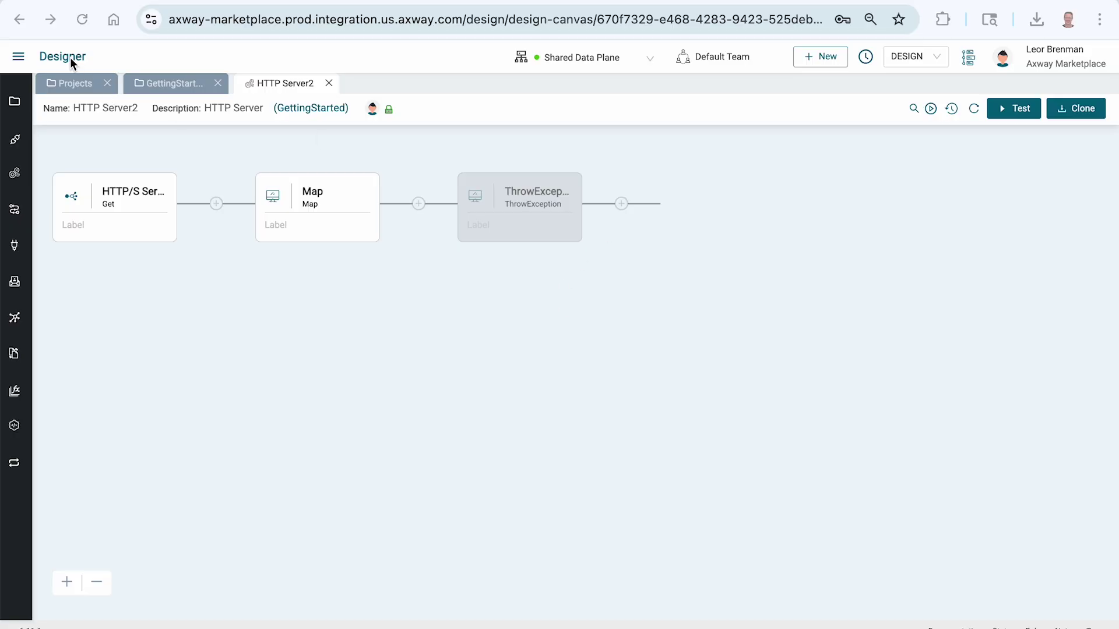
Step: Open Manager in a new browser tab and view the runtime details of the DESIGN environment
{"action": "left_click", "coordinate": [19, 56]}
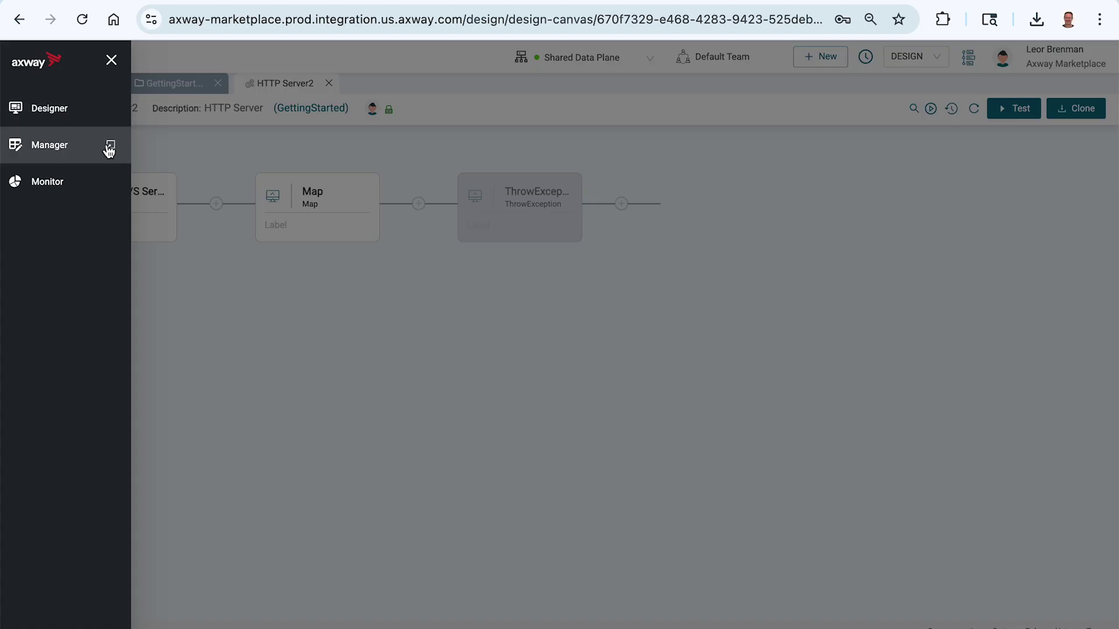
{"action": "left_click", "coordinate": [115, 147]}
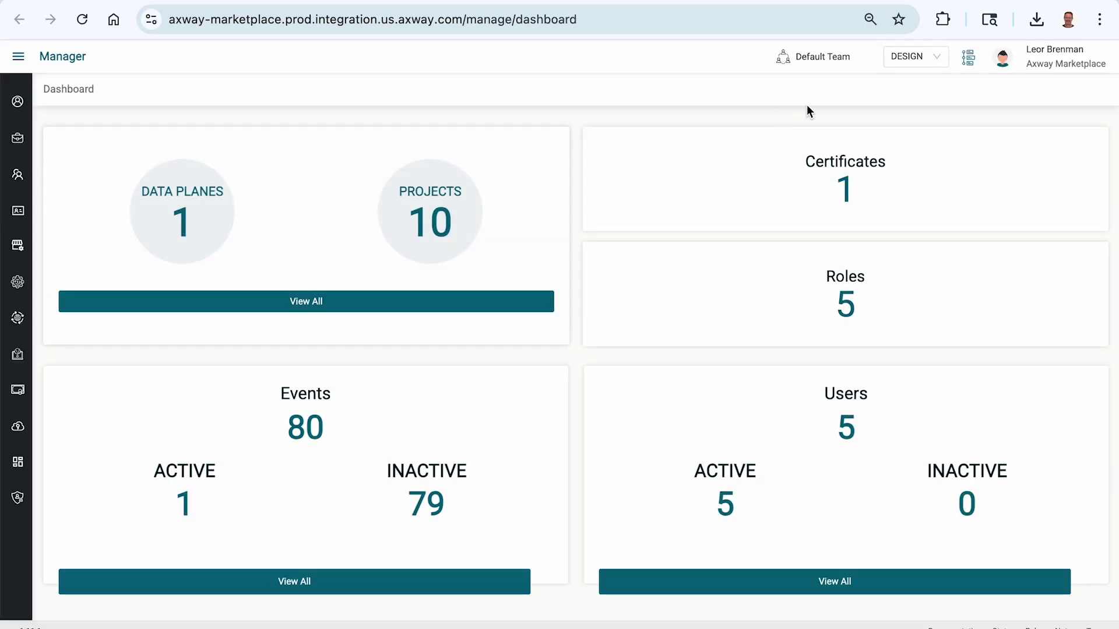
{"action": "mouse_move", "coordinate": [17, 350]}
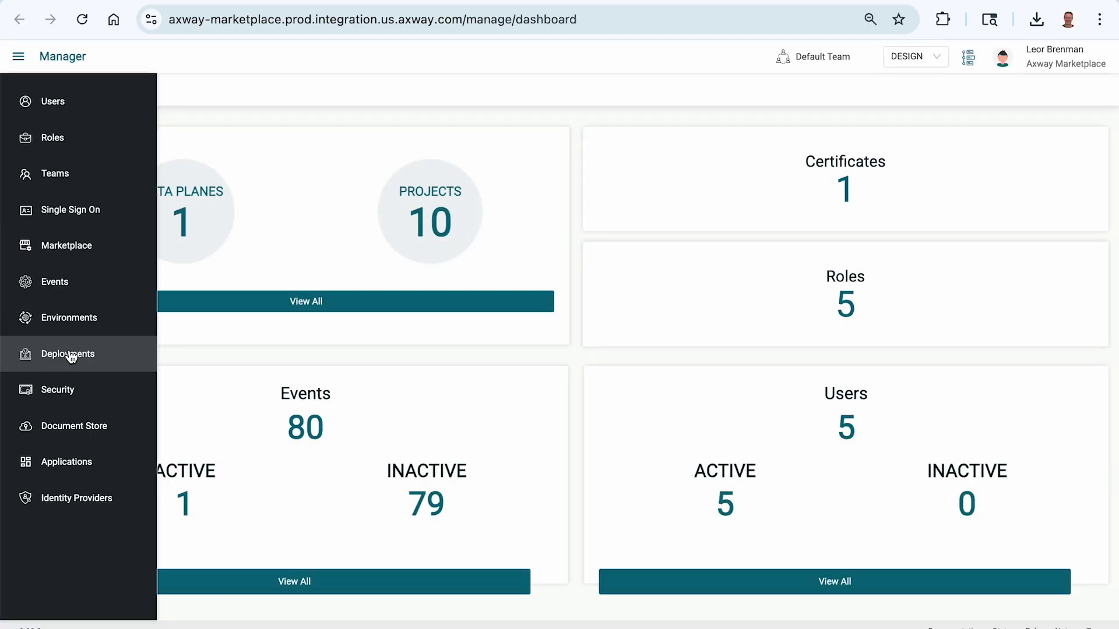
{"action": "left_click", "coordinate": [69, 317]}
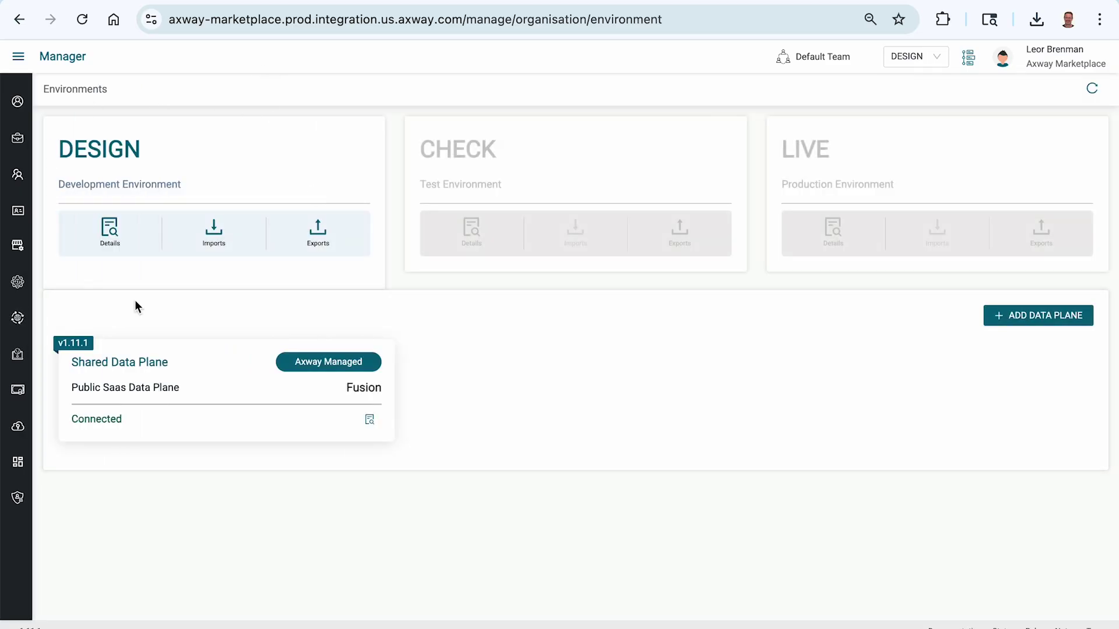
{"action": "left_click", "coordinate": [111, 231]}
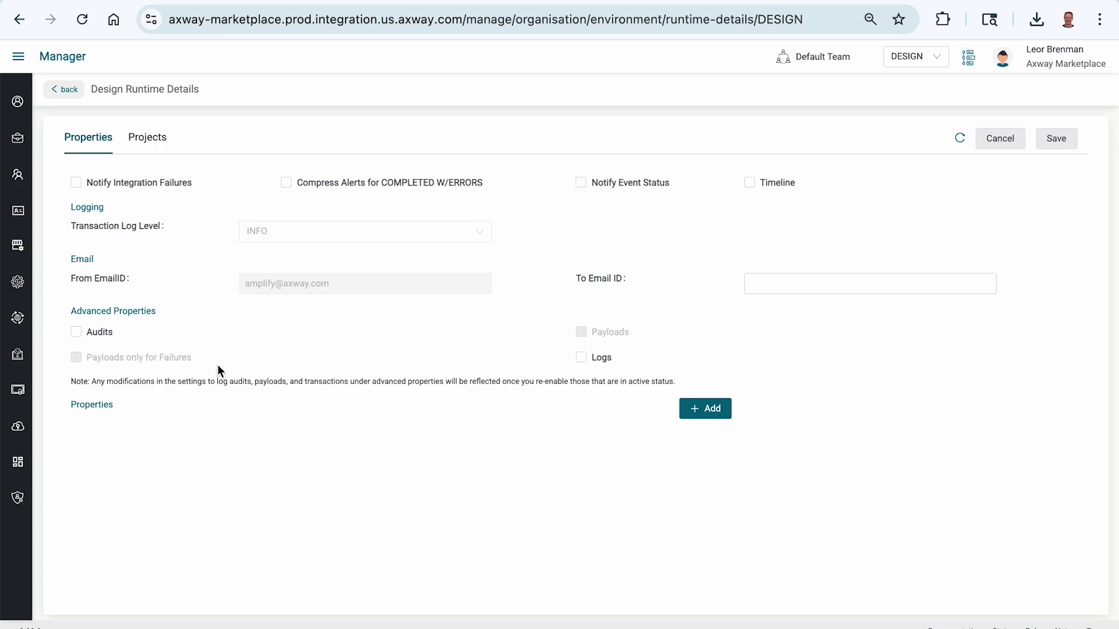
{"action": "mouse_move", "coordinate": [111, 357]}
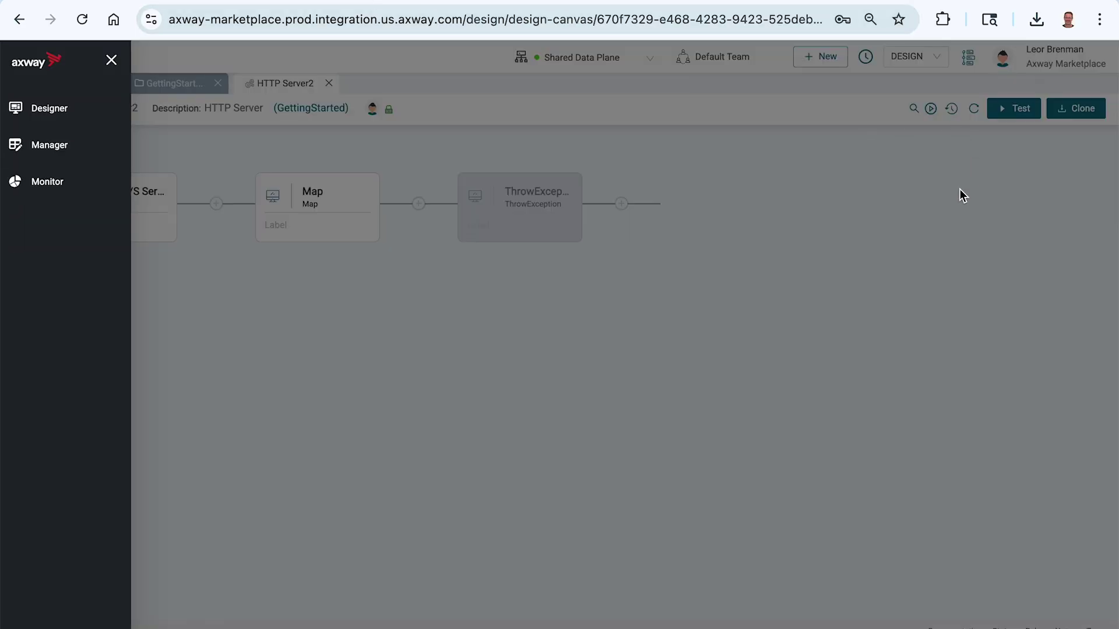
Step: Return to the HTTP Server2 integration in Designer and activate its event on the Shared Data Plane
{"action": "left_click", "coordinate": [962, 195]}
{"action": "left_click", "coordinate": [930, 108]}
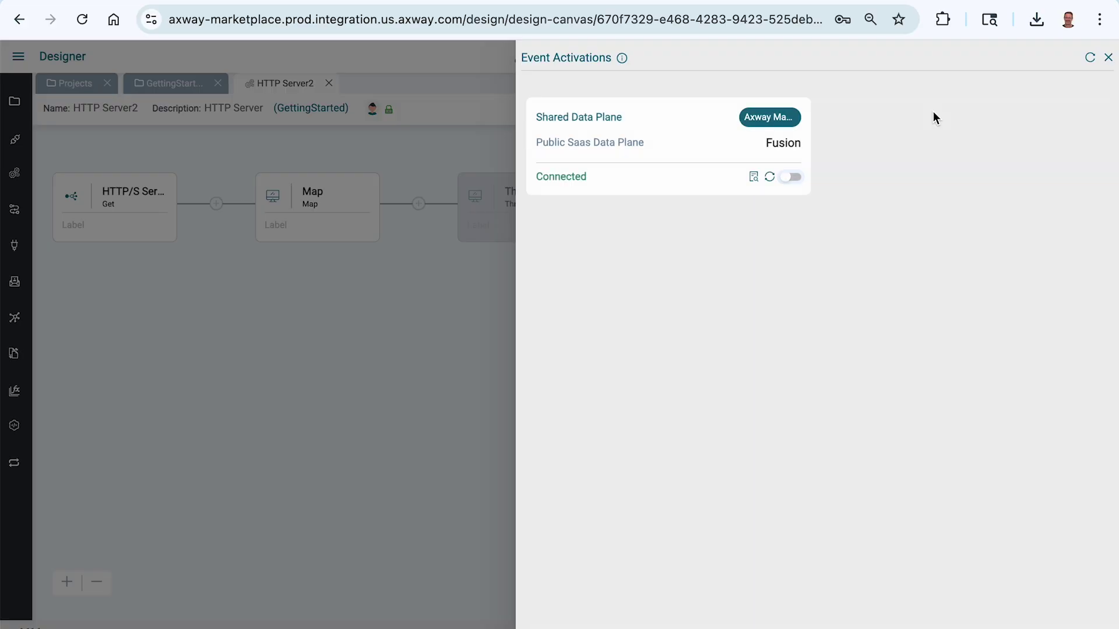
{"action": "left_click", "coordinate": [790, 181]}
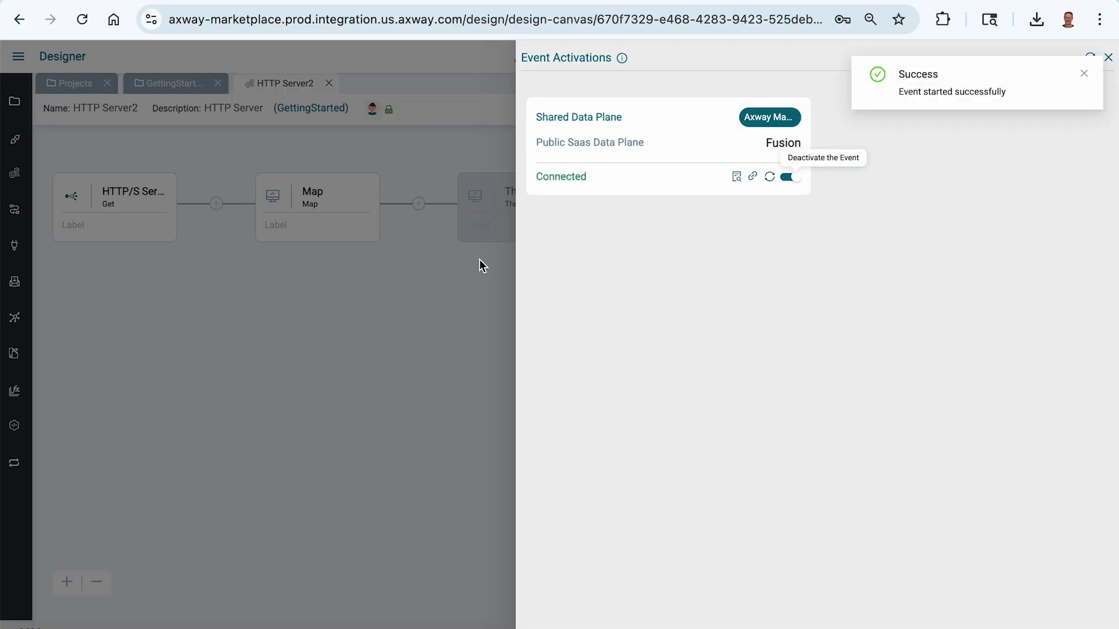
{"action": "left_click", "coordinate": [395, 306]}
Step: Switch to Postman and send the GET request to the /user/1?status=available endpoint
{"action": "key", "text": "super+Tab"}
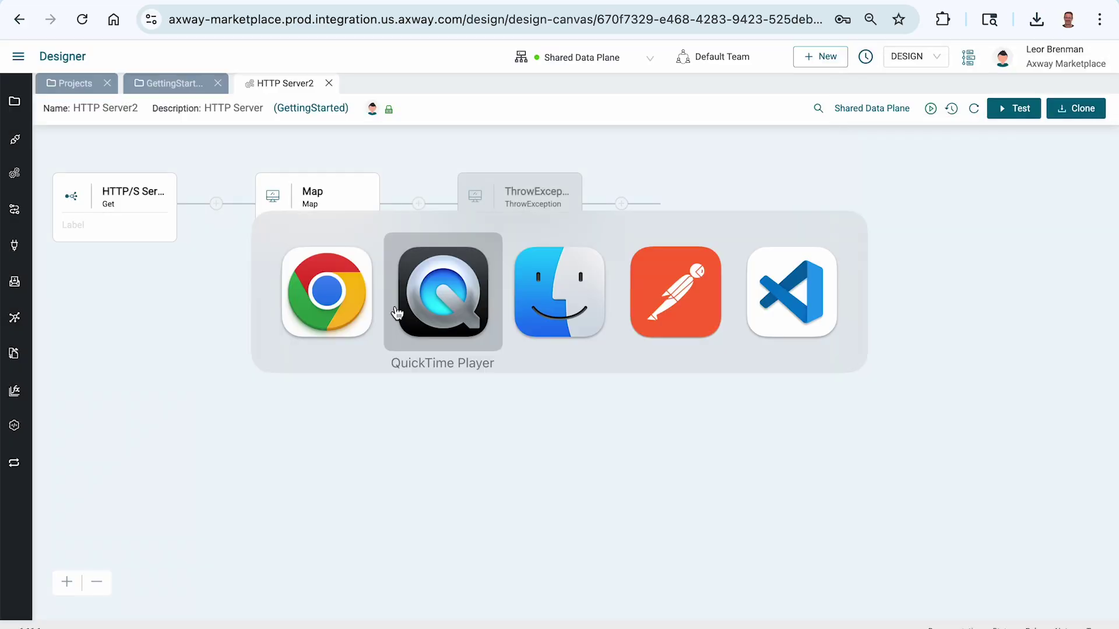
{"action": "key", "text": "super+Tab"}
{"action": "key", "text": "super+Tab"}
{"action": "key", "text": "super+Tab"}
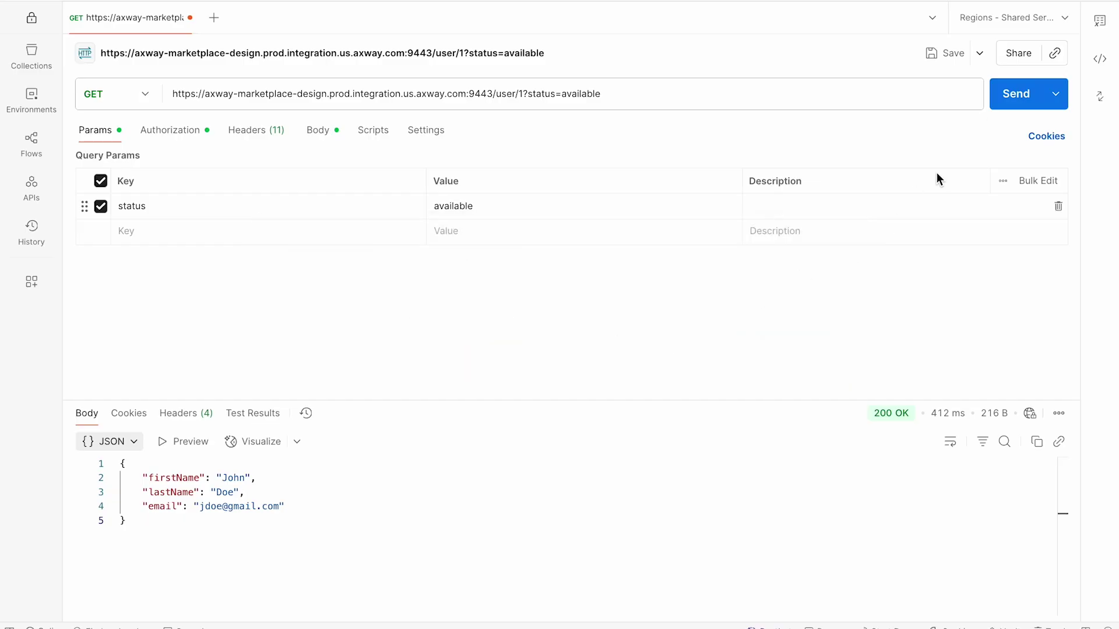
{"action": "left_click", "coordinate": [1010, 96]}
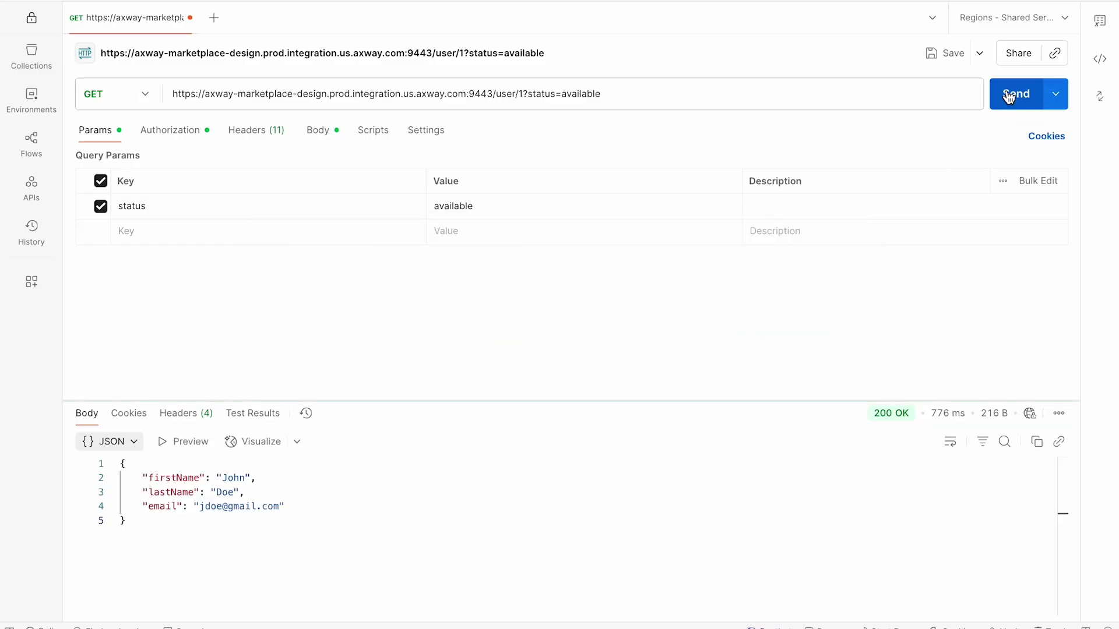
Step: Switch back to Chrome and open the Monitor dashboard in a new tab
{"action": "key", "text": "super+Tab"}
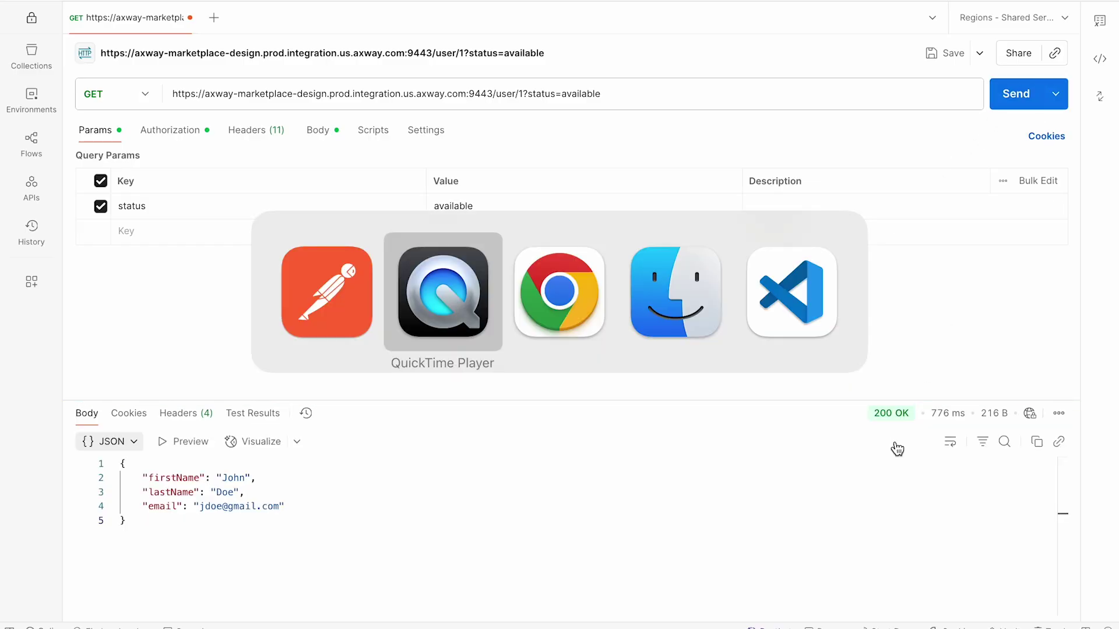
{"action": "key", "text": "super+Tab"}
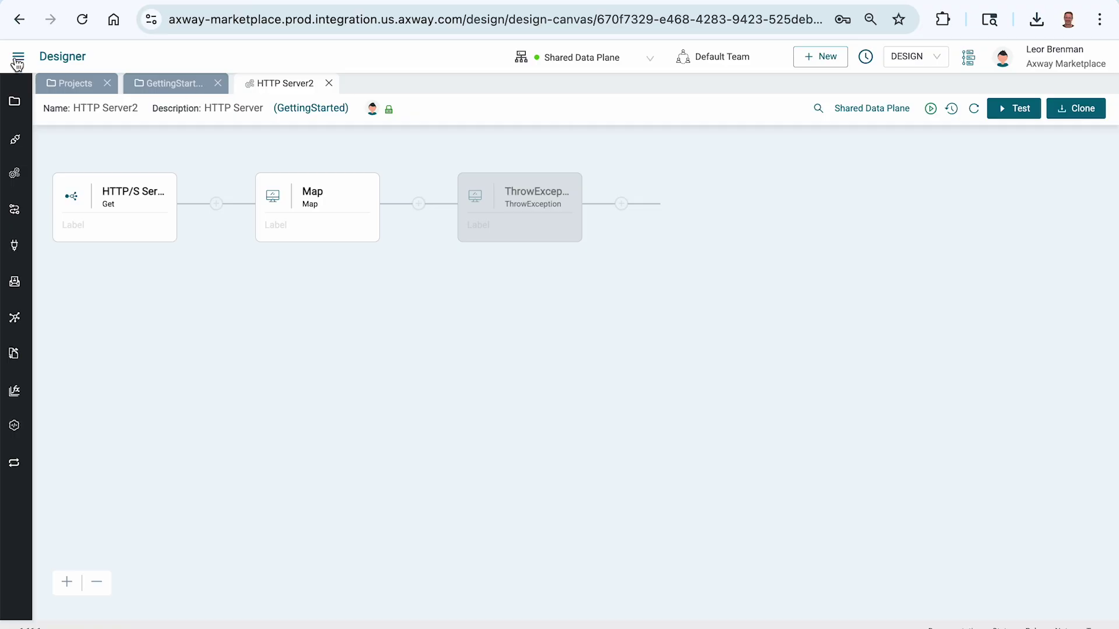
{"action": "left_click", "coordinate": [17, 61]}
{"action": "left_click", "coordinate": [111, 183]}
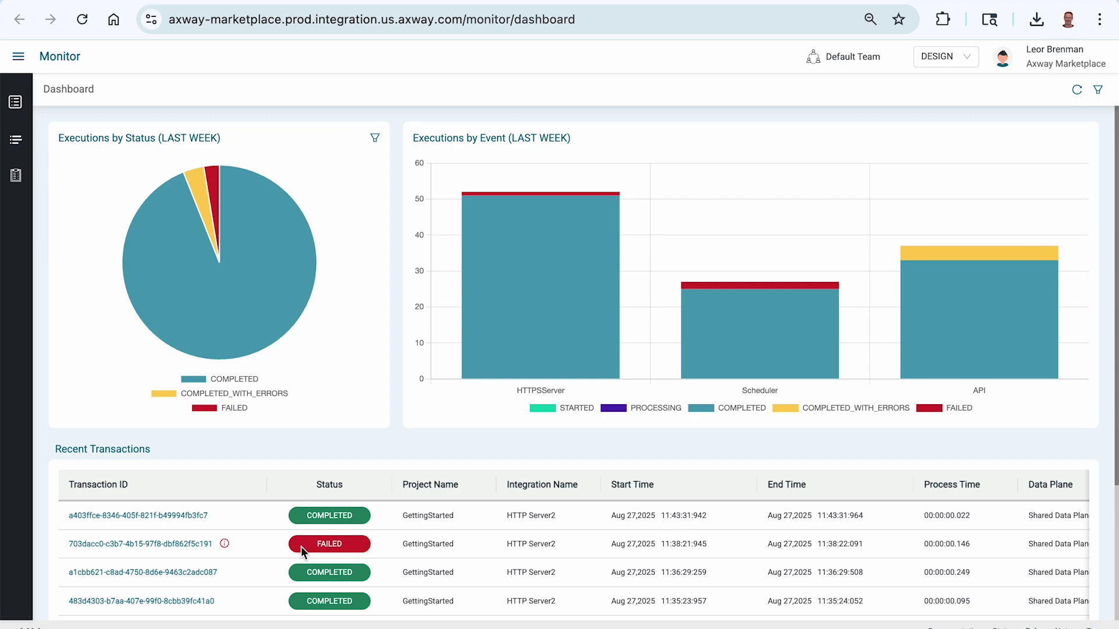
Step: Check the newest HTTP Server2 transaction for step details and logs, close it and look over the recent transactions
{"action": "left_click", "coordinate": [148, 516]}
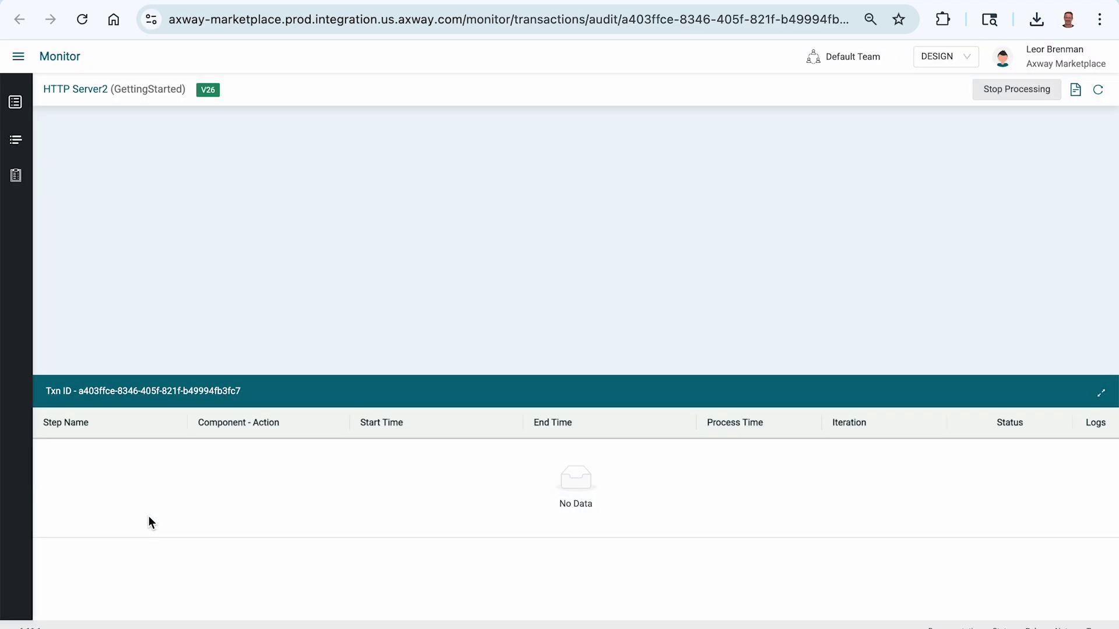
{"action": "left_click", "coordinate": [1098, 90]}
{"action": "left_click", "coordinate": [1076, 91]}
{"action": "key", "text": "super+w"}
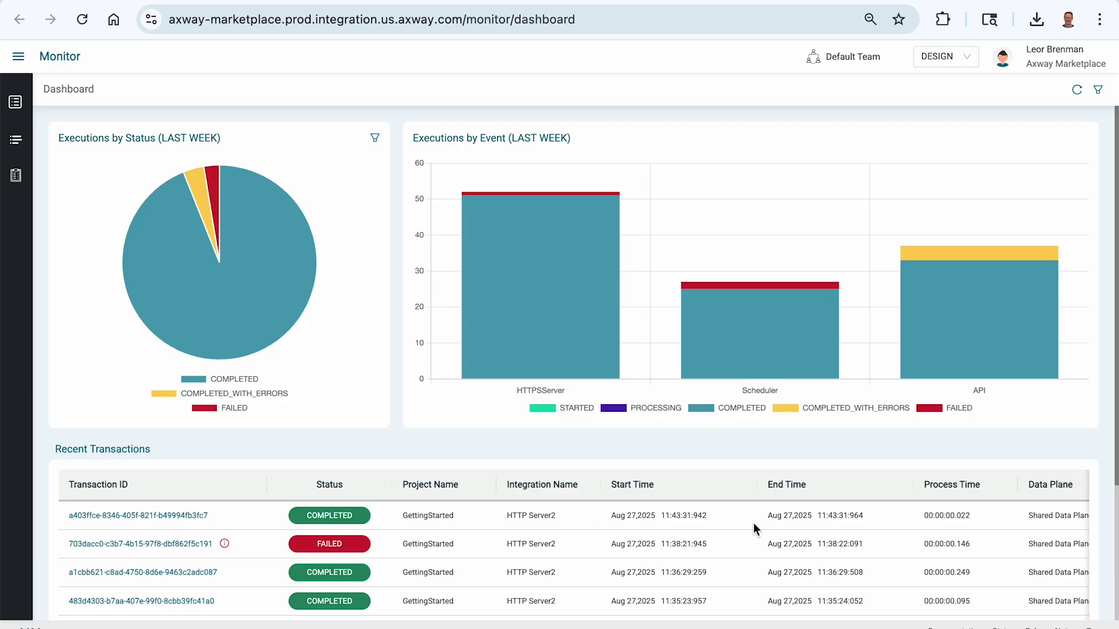
{"action": "scroll", "coordinate": [792, 532], "scroll_direction": "right", "scroll_amount": 5}
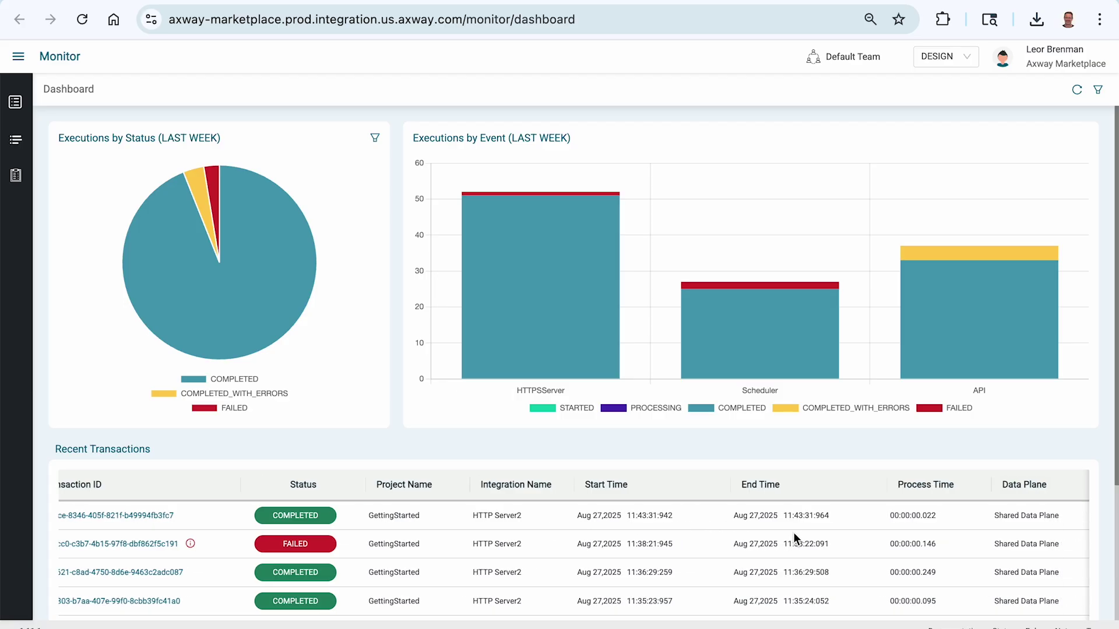
{"action": "scroll", "coordinate": [792, 532], "scroll_direction": "left", "scroll_amount": 5}
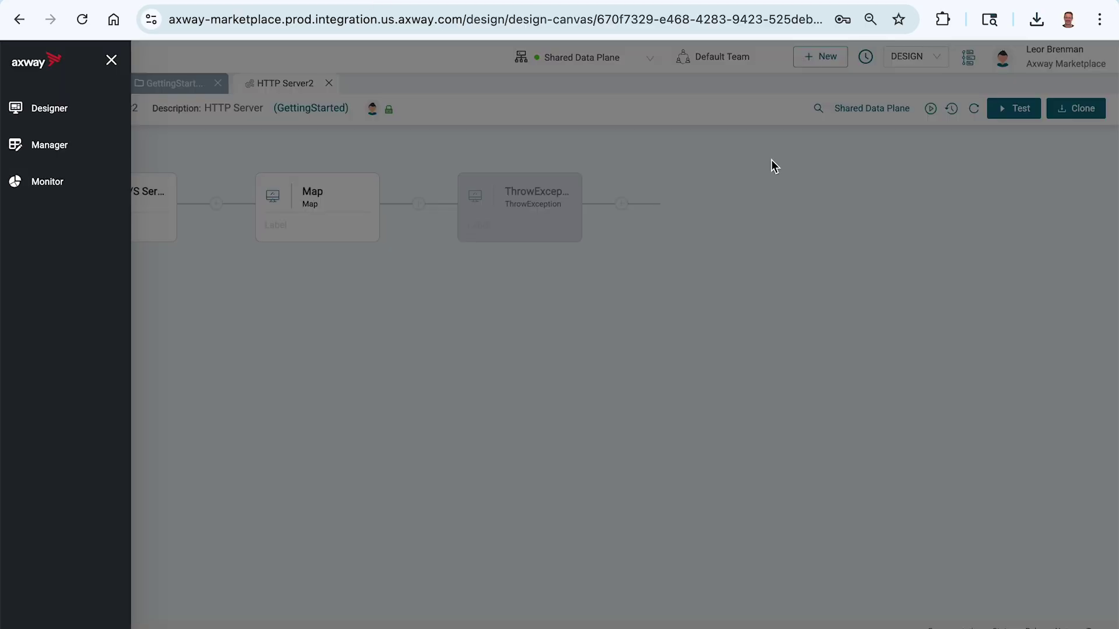
Step: Return to HTTP Server2 in Designer and deactivate its event on the Shared Data Plane
{"action": "left_click", "coordinate": [908, 183]}
{"action": "left_click", "coordinate": [931, 108]}
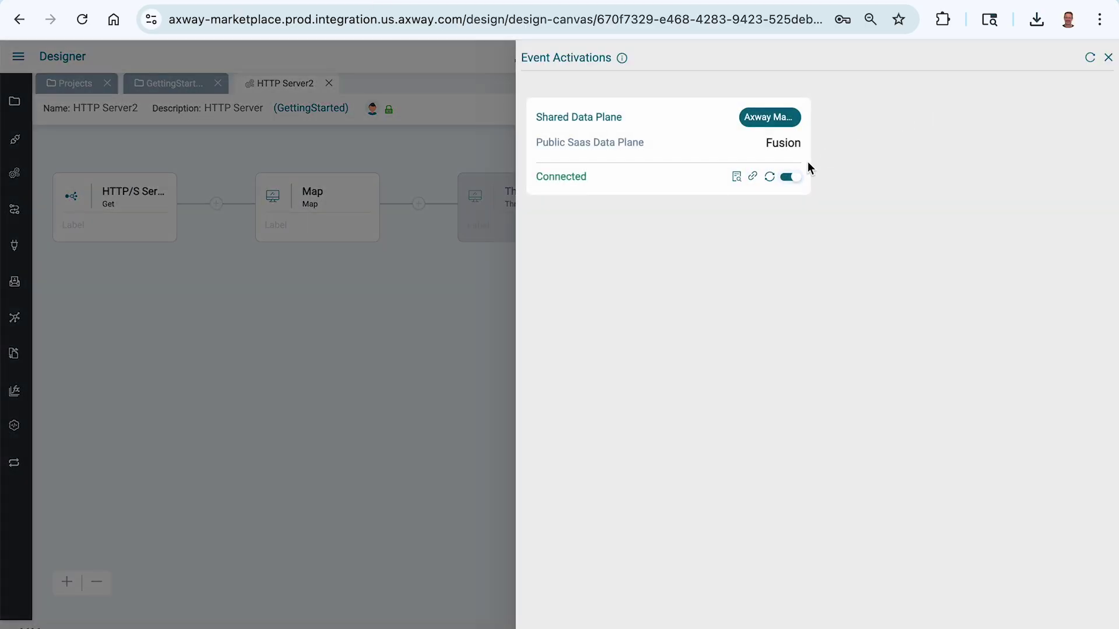
{"action": "left_click", "coordinate": [801, 183]}
{"action": "left_click", "coordinate": [706, 169]}
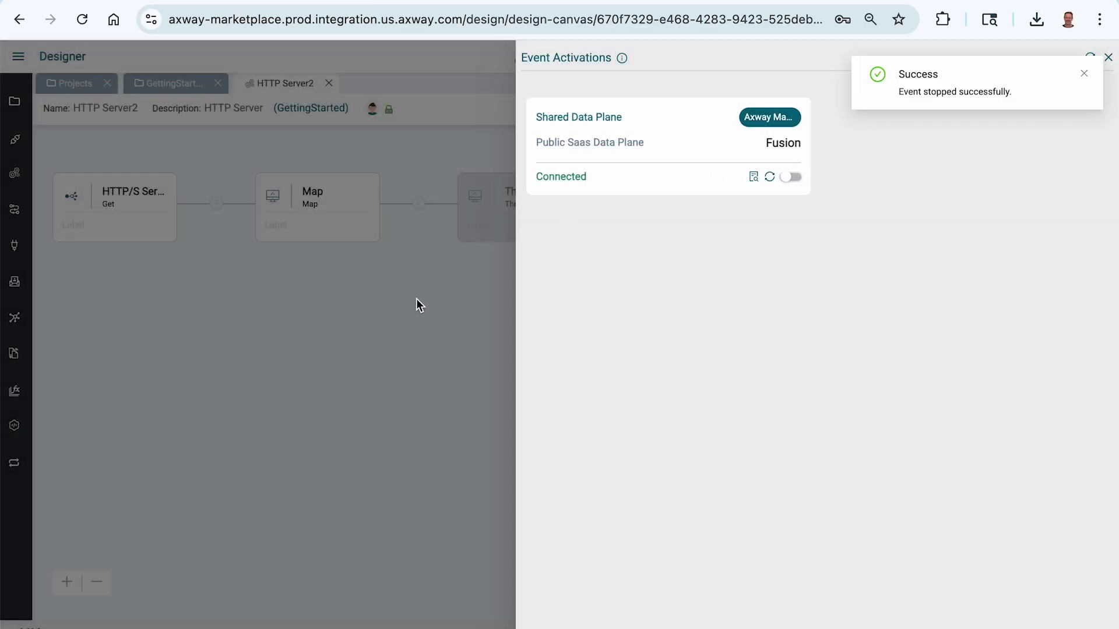
{"action": "left_click", "coordinate": [417, 303]}
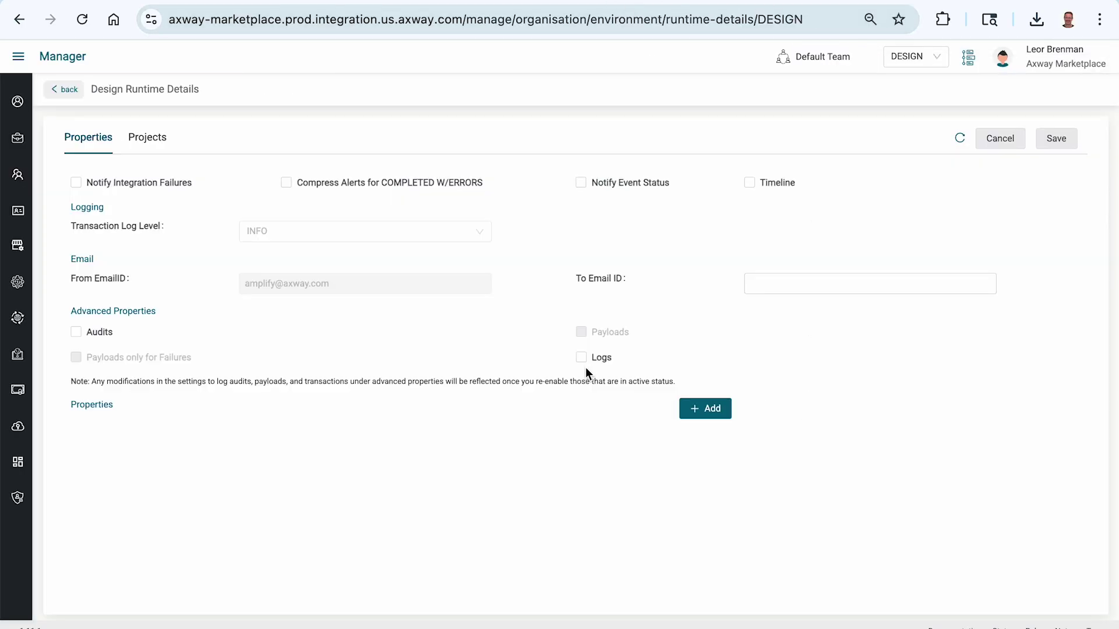
Step: Enable Logs under Advanced Properties in the Design runtime details and save the settings
{"action": "left_click", "coordinate": [581, 358]}
{"action": "left_click", "coordinate": [1056, 138]}
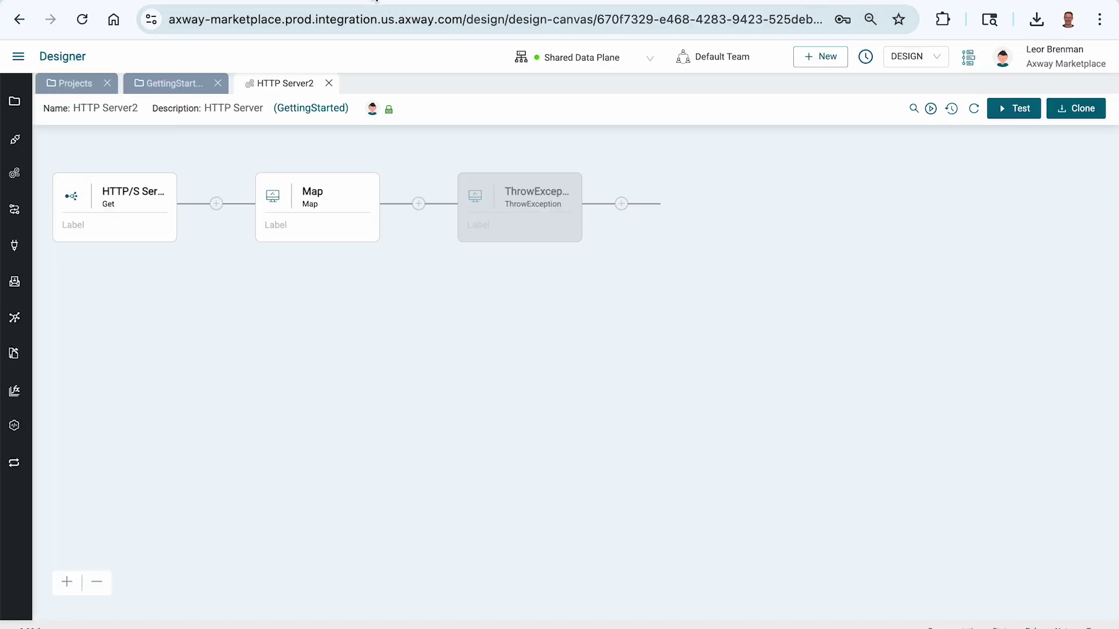
Step: Reactivate the HTTP Server2 event on the Shared Data Plane and resend the GET request in Postman
{"action": "left_click", "coordinate": [931, 109]}
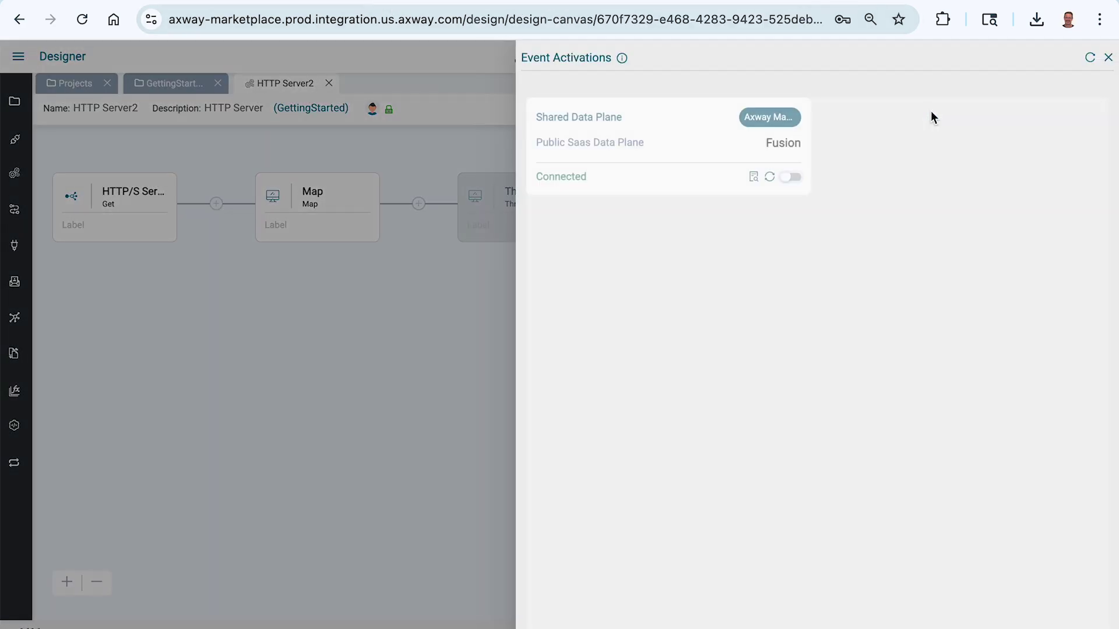
{"action": "left_click", "coordinate": [790, 177]}
{"action": "key", "text": "super+Tab"}
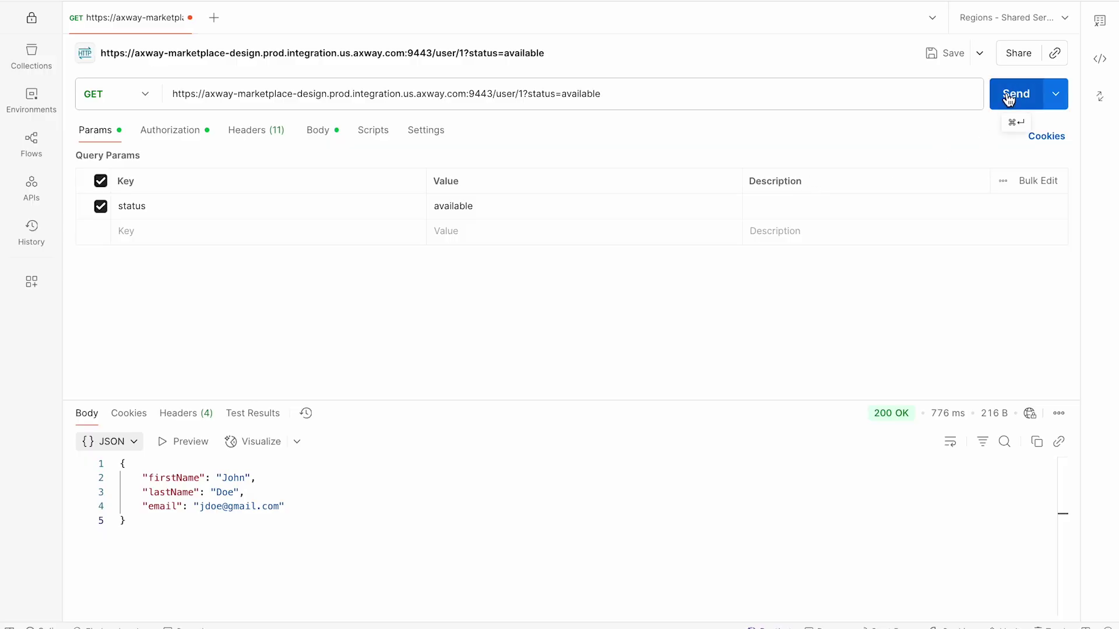
{"action": "left_click", "coordinate": [1009, 100]}
Step: Return to Monitor in Chrome, refresh the dashboard and open the newest transaction from the full transactions list
{"action": "key", "text": "super+Tab"}
{"action": "left_click", "coordinate": [495, 1]}
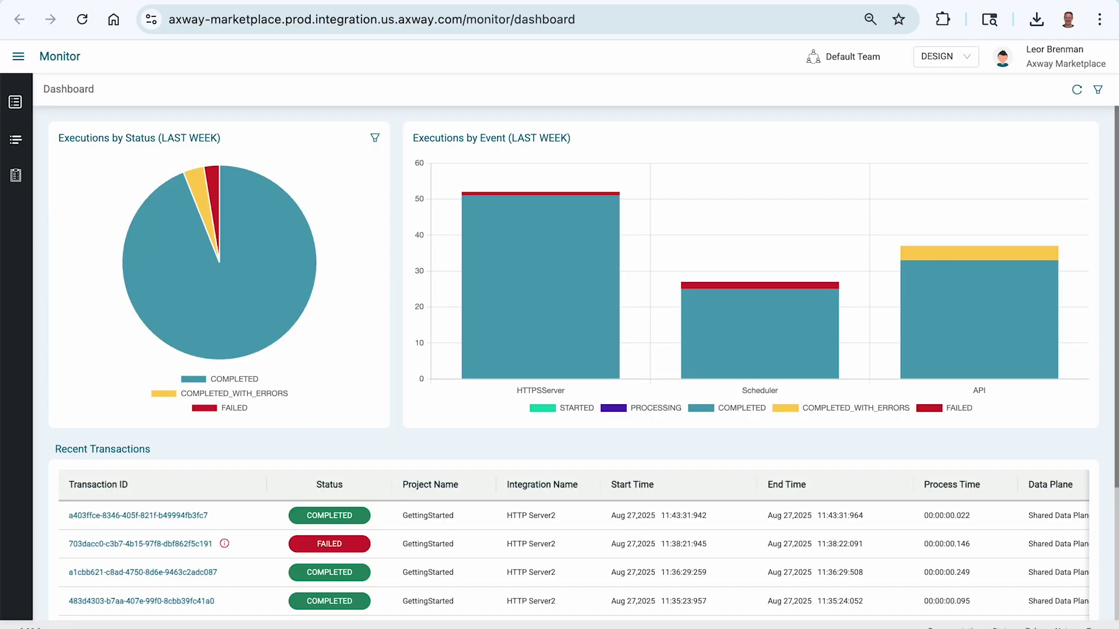
{"action": "left_click", "coordinate": [1076, 90]}
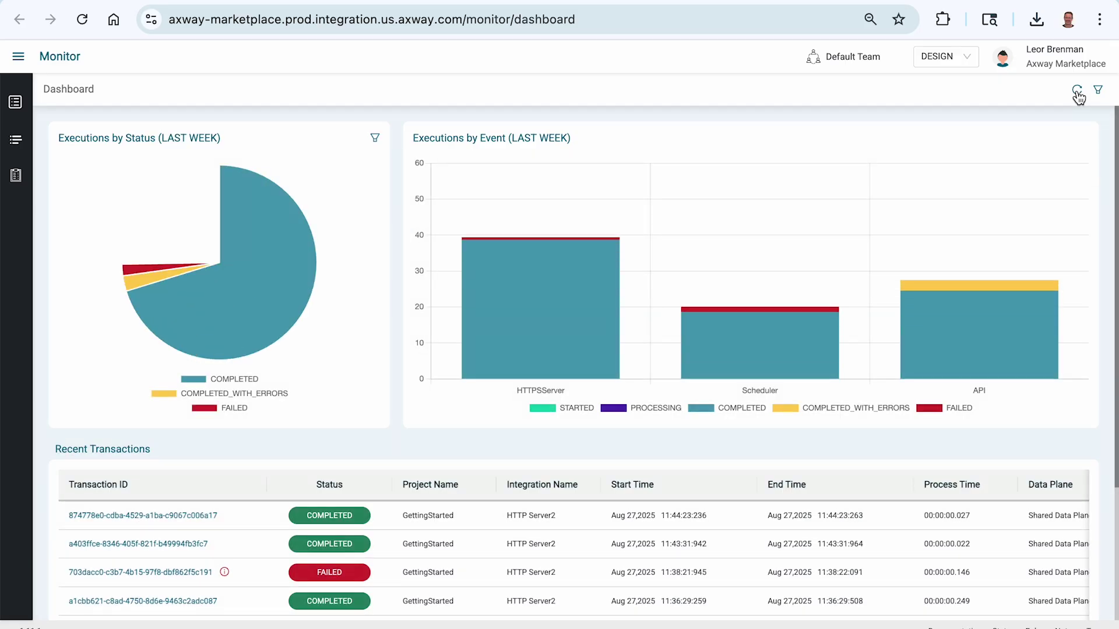
{"action": "left_click", "coordinate": [23, 104]}
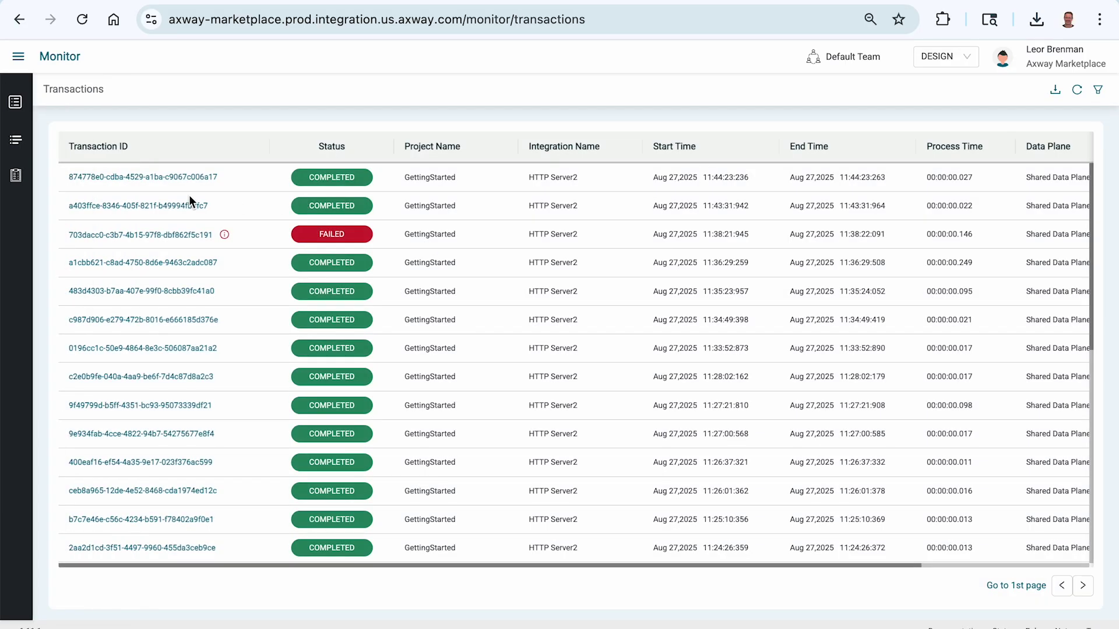
{"action": "left_click", "coordinate": [161, 178]}
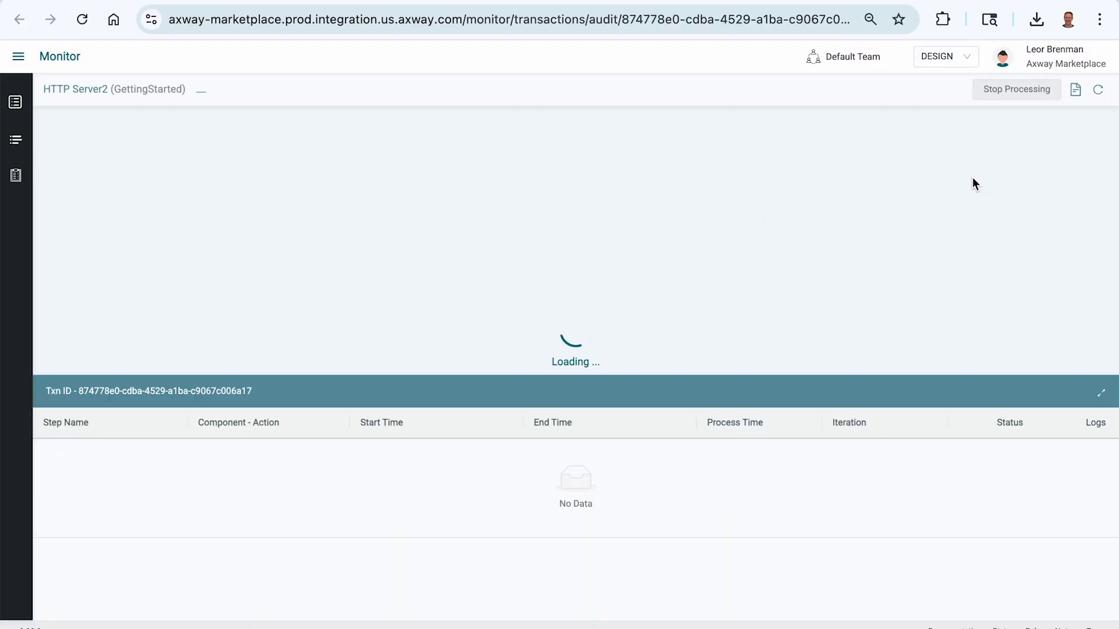
Step: Download the newest transaction's log file, open it and read through the Map component's execution entries
{"action": "left_click", "coordinate": [1079, 93]}
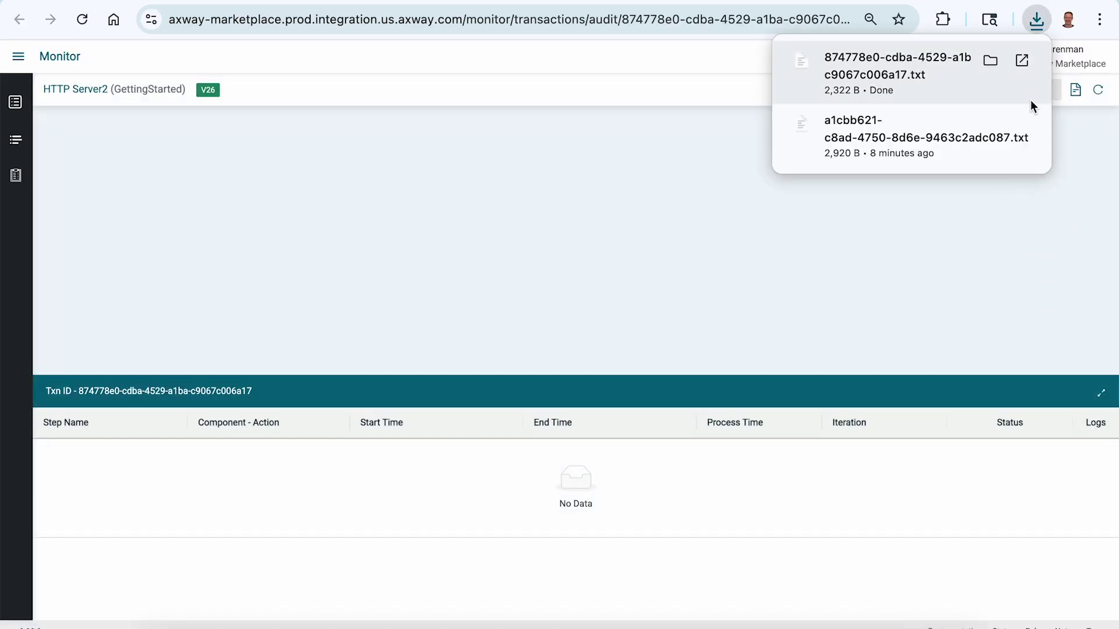
{"action": "left_click", "coordinate": [875, 64]}
{"action": "scroll", "coordinate": [542, 183], "scroll_direction": "right", "scroll_amount": 10}
{"action": "scroll", "coordinate": [543, 183], "scroll_direction": "right", "scroll_amount": 20}
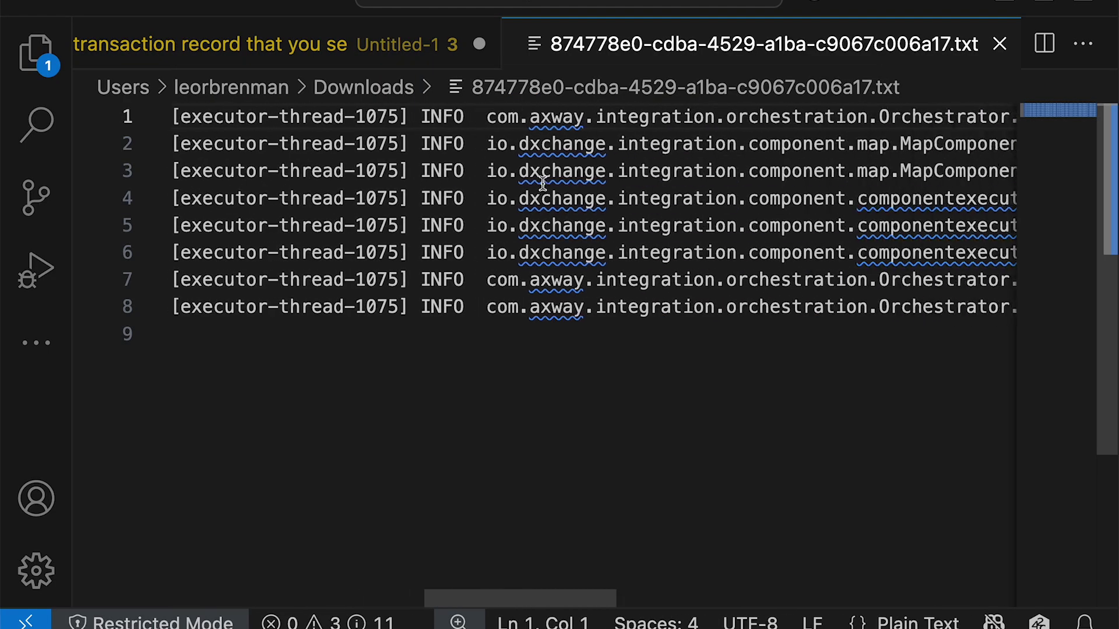
{"action": "scroll", "coordinate": [543, 183], "scroll_direction": "right", "scroll_amount": 10}
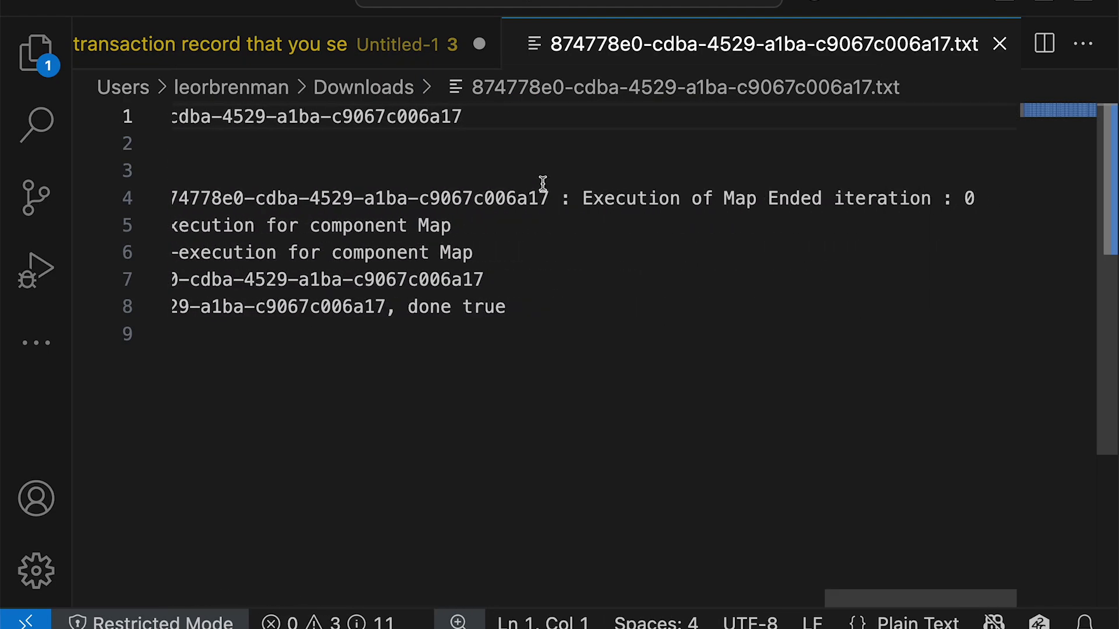
{"action": "scroll", "coordinate": [720, 236], "scroll_direction": "left", "scroll_amount": 15}
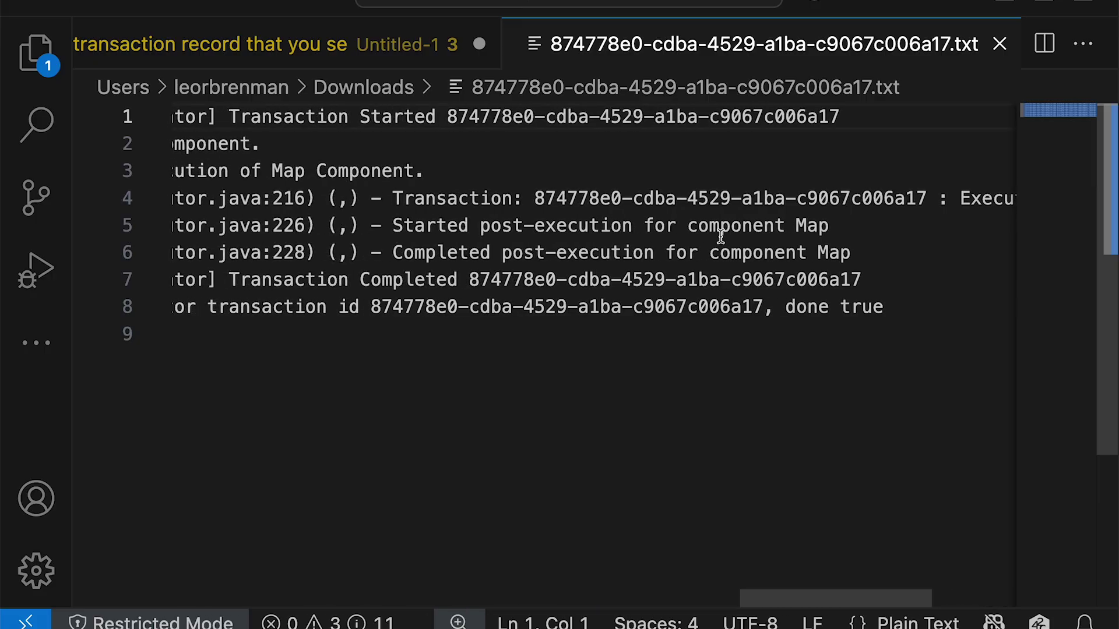
{"action": "scroll", "coordinate": [720, 236], "scroll_direction": "left", "scroll_amount": 15}
Step: Close the log file, switch back to Chrome and return from the transaction details to the transactions list
{"action": "key", "text": "super+w"}
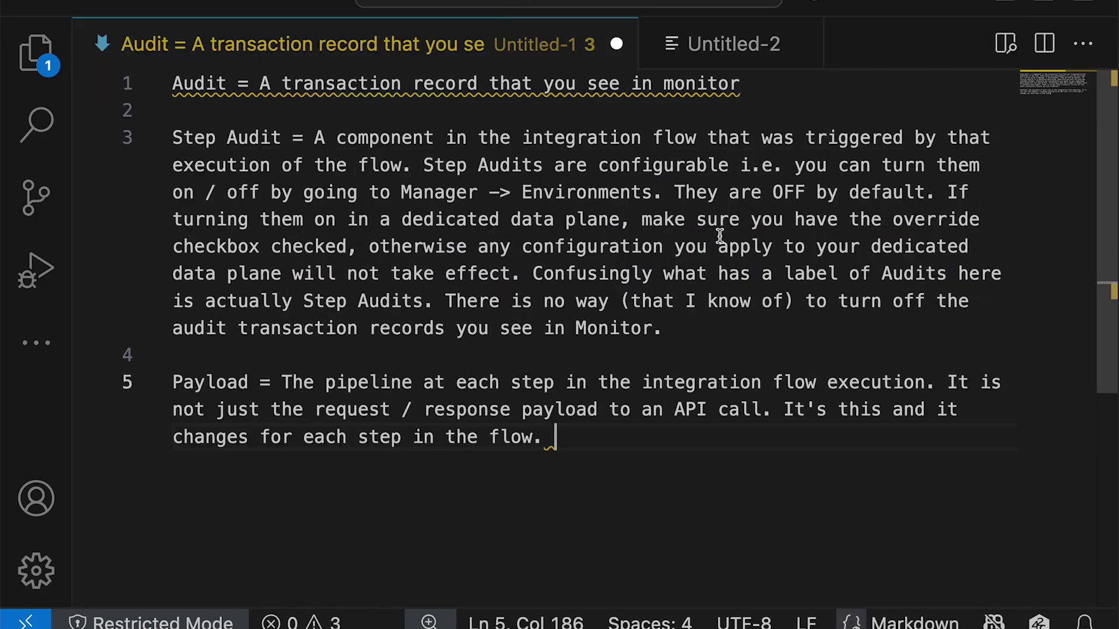
{"action": "key", "text": "super+Tab"}
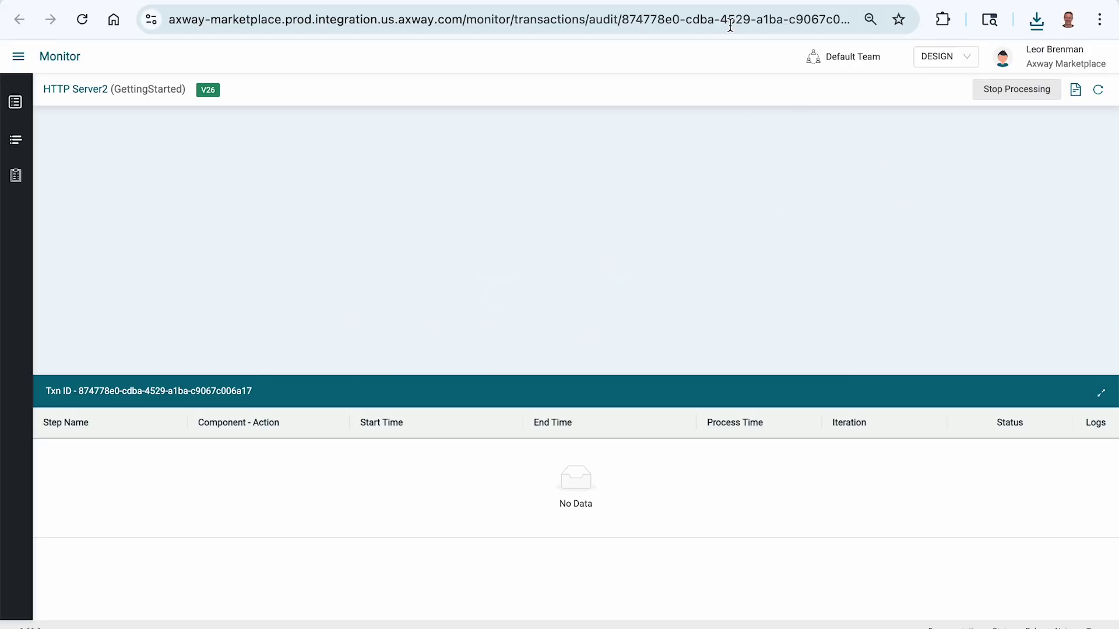
{"action": "left_click", "coordinate": [830, 2]}
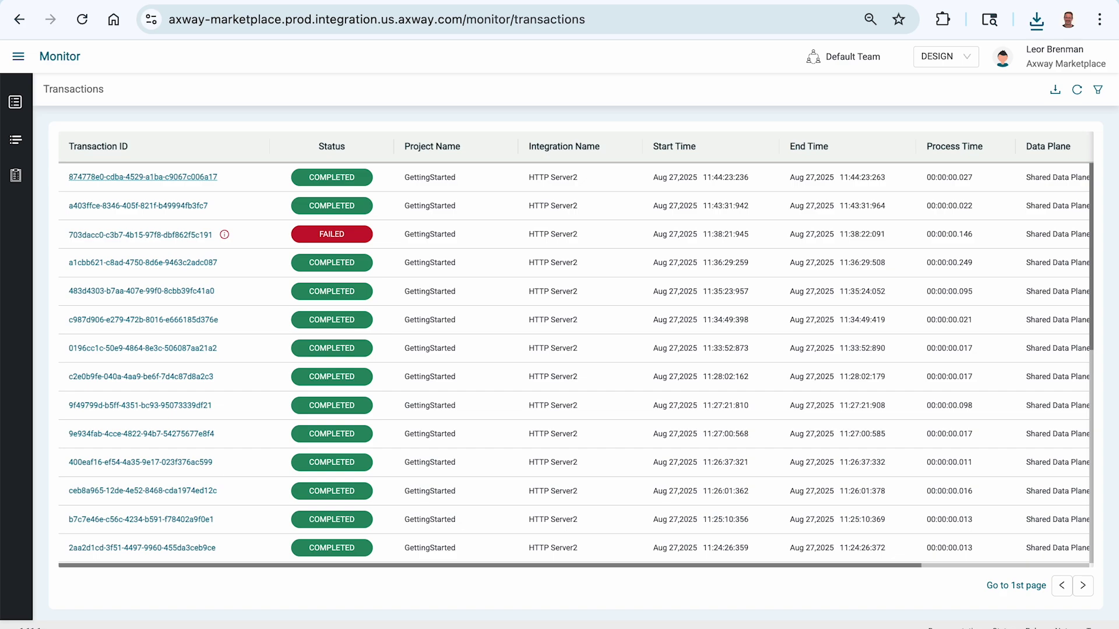
Step: Deactivate the HTTP Server2 event on the Shared Data Plane in Designer
{"action": "left_click", "coordinate": [830, 1]}
{"action": "left_click", "coordinate": [795, 175]}
{"action": "left_click", "coordinate": [702, 167]}
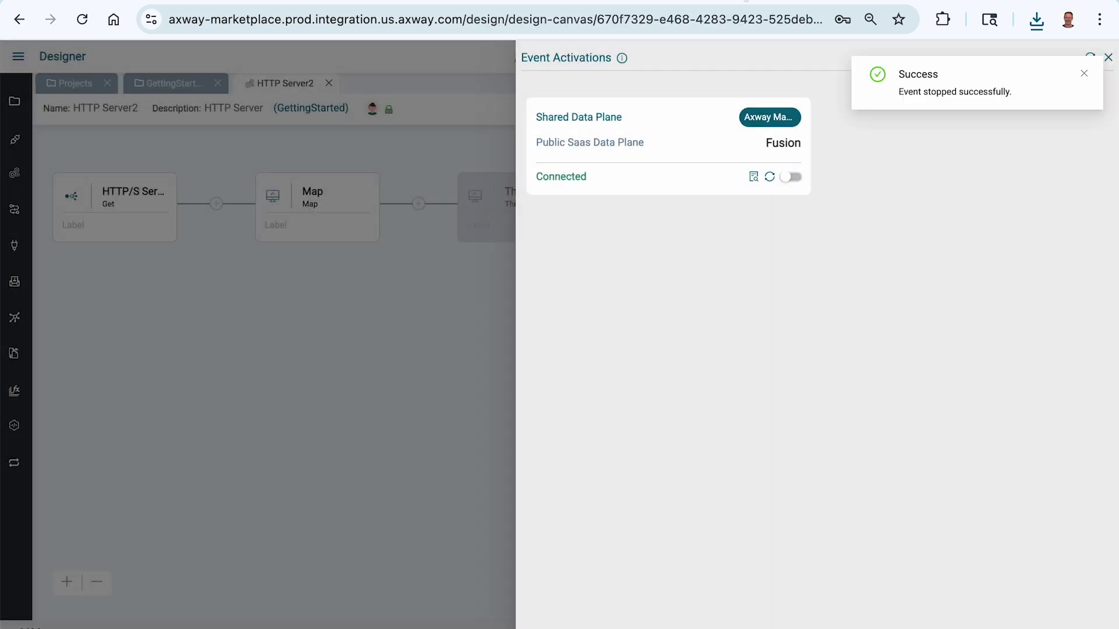
Step: Enable Audits in the Design environment's runtime properties in Manager and save the change
{"action": "left_click", "coordinate": [745, 1]}
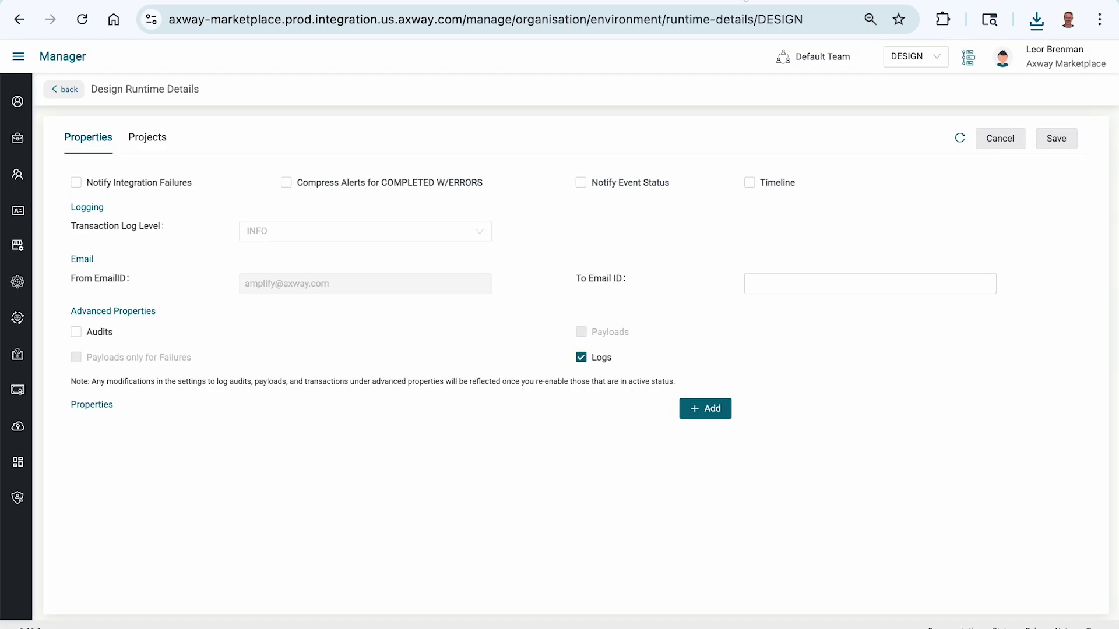
{"action": "left_click", "coordinate": [101, 337]}
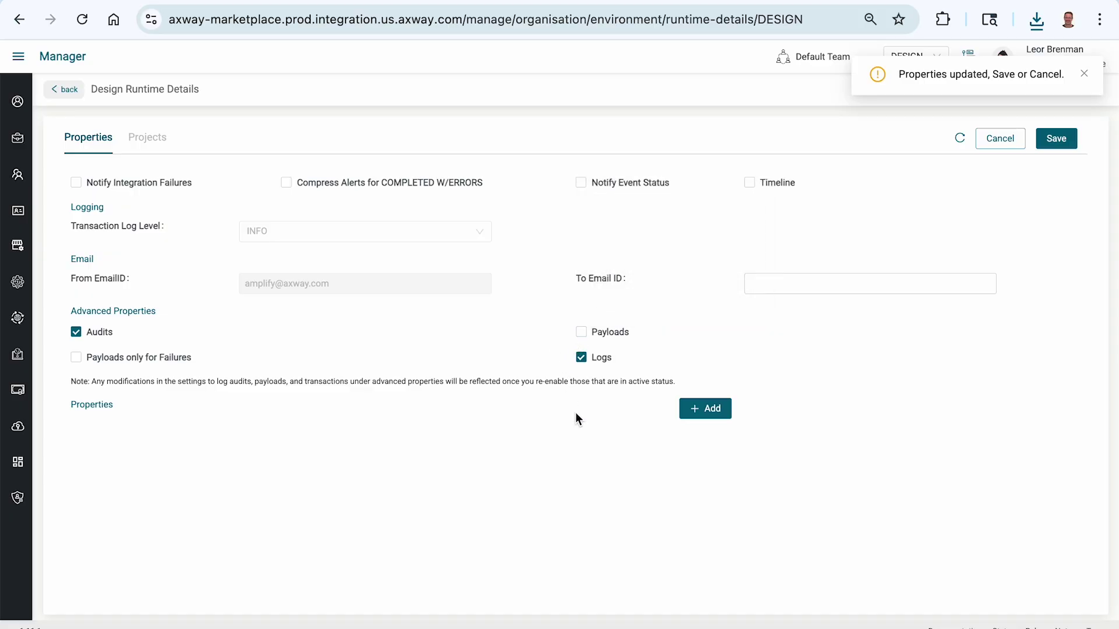
{"action": "left_click", "coordinate": [1057, 139]}
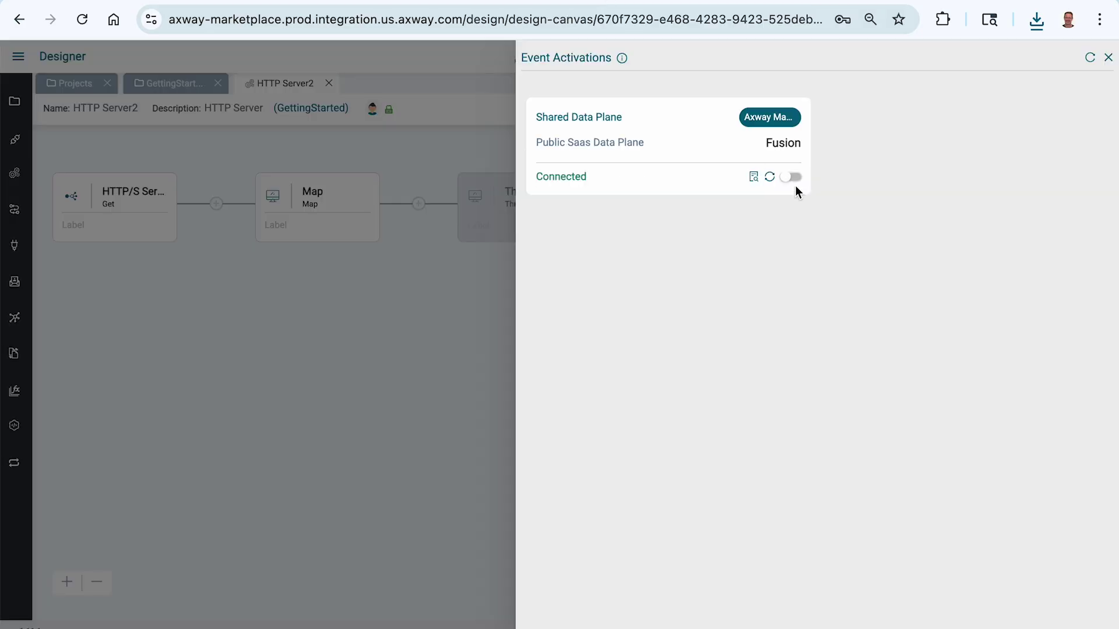
Step: Reactivate the HTTP Server2 event on the Shared Data Plane and resend the GET request in Postman
{"action": "left_click", "coordinate": [788, 177]}
{"action": "key", "text": "super+Tab"}
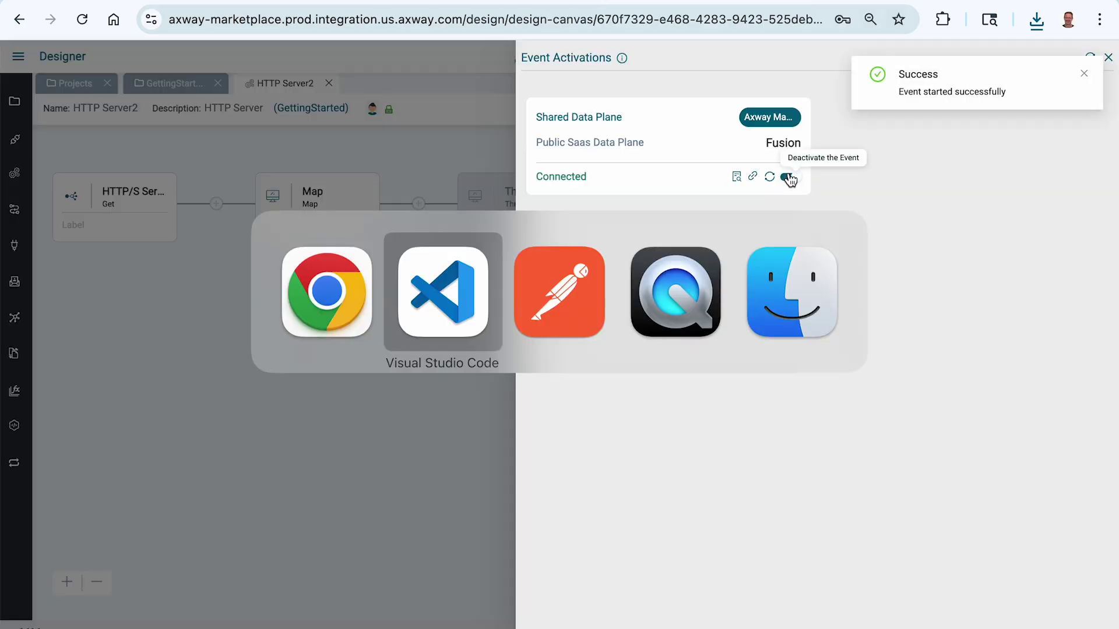
{"action": "key", "text": "super+Tab"}
{"action": "left_click", "coordinate": [1000, 99]}
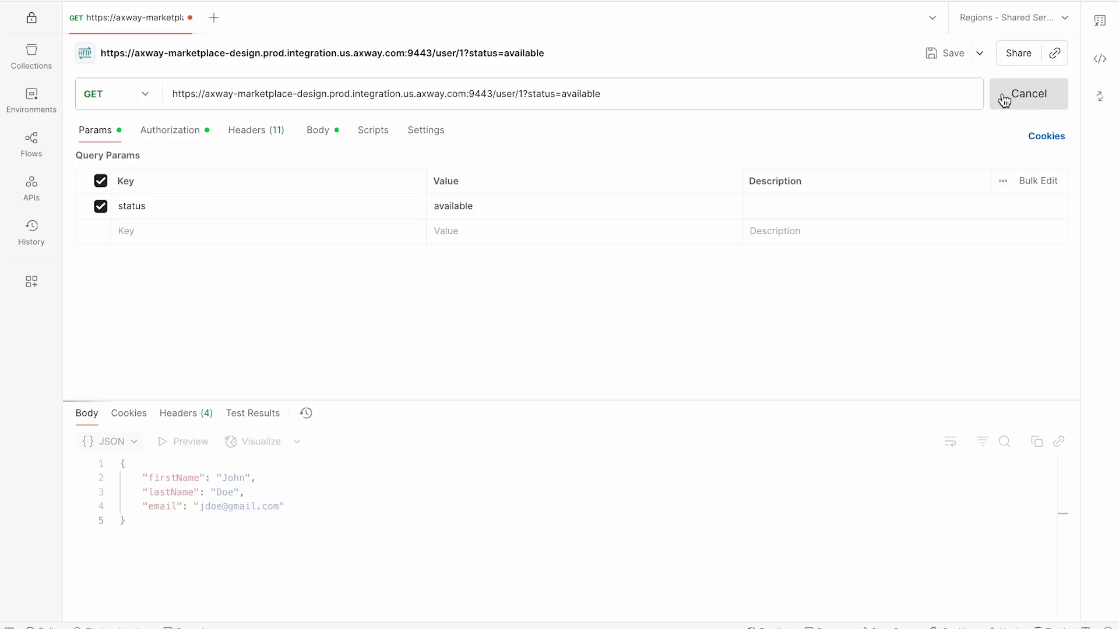
Step: Return to Monitor in Chrome, refresh the transactions list and check the newest transaction's Map step for payload data
{"action": "key", "text": "super+Tab"}
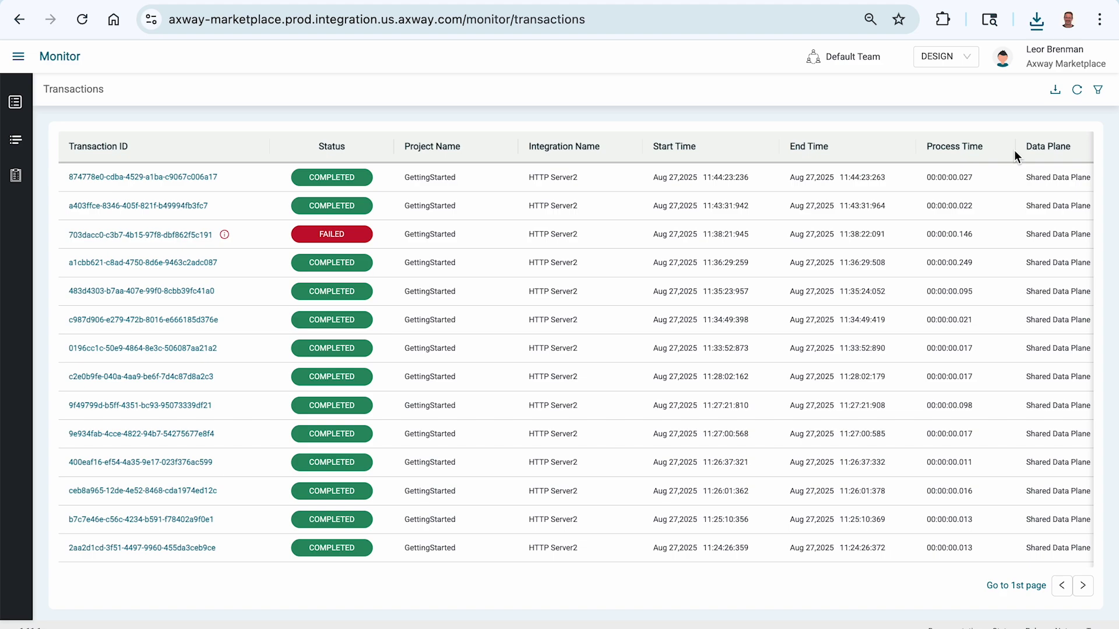
{"action": "left_click", "coordinate": [1077, 89]}
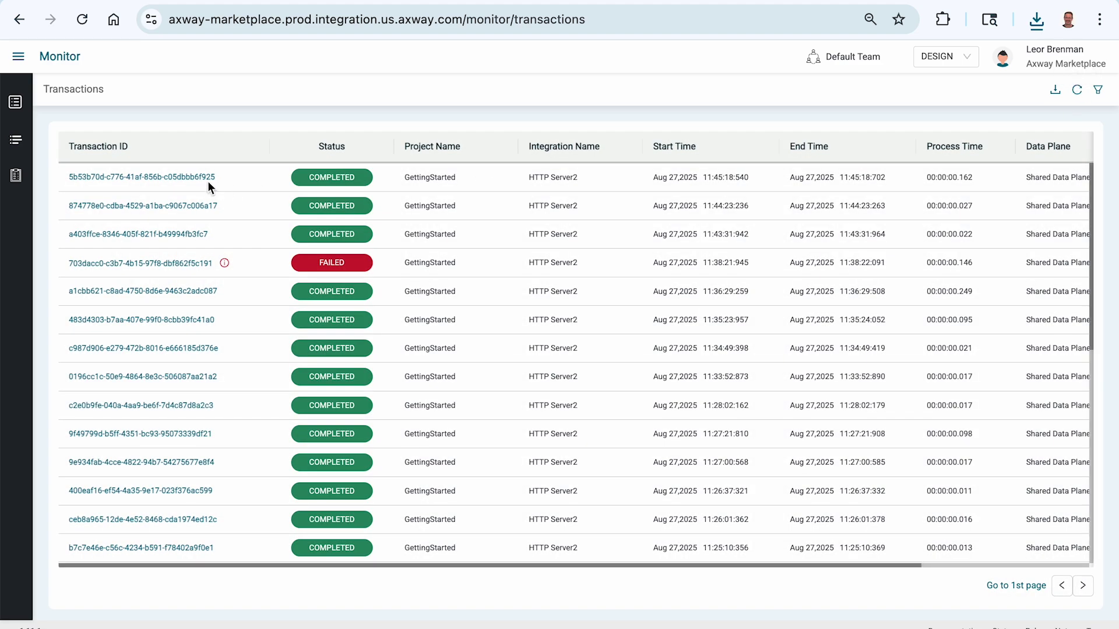
{"action": "left_click", "coordinate": [198, 178]}
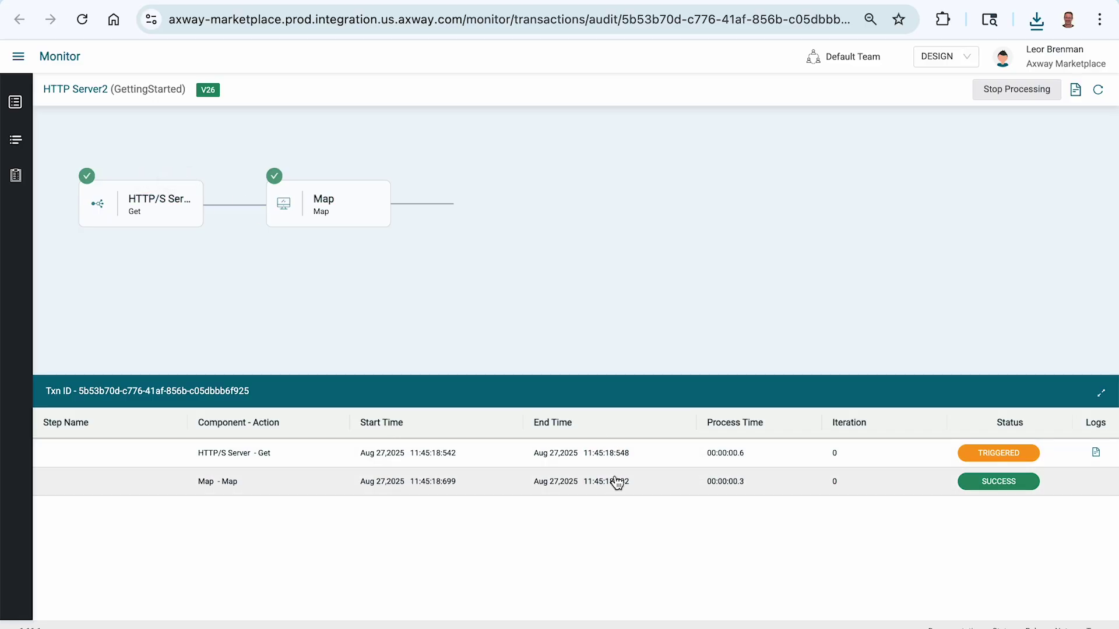
{"action": "left_click", "coordinate": [659, 484]}
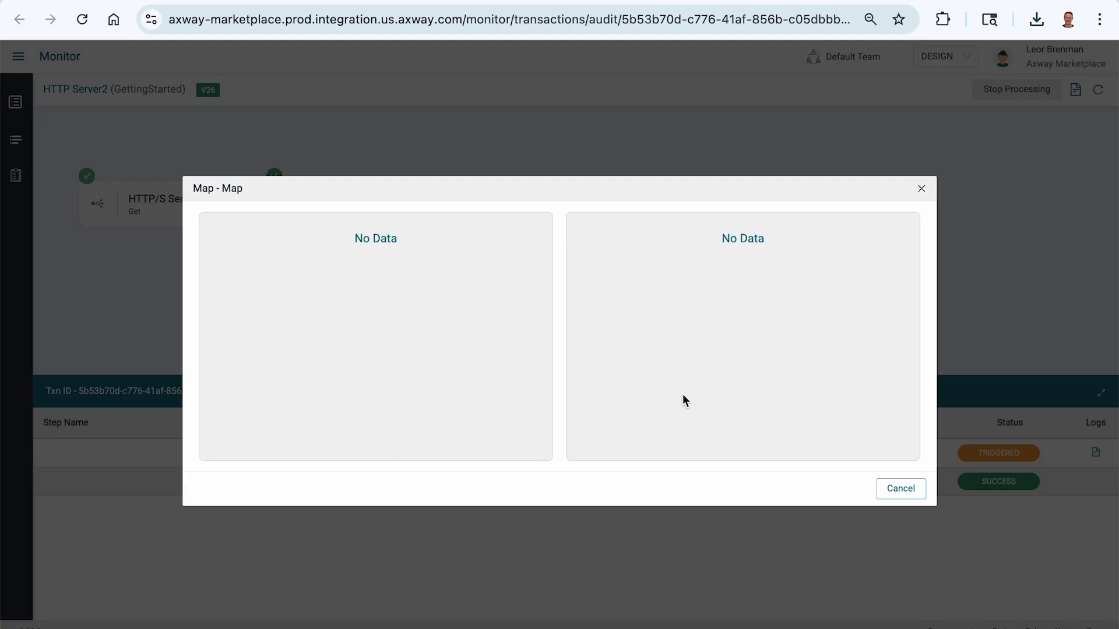
{"action": "left_click", "coordinate": [921, 190]}
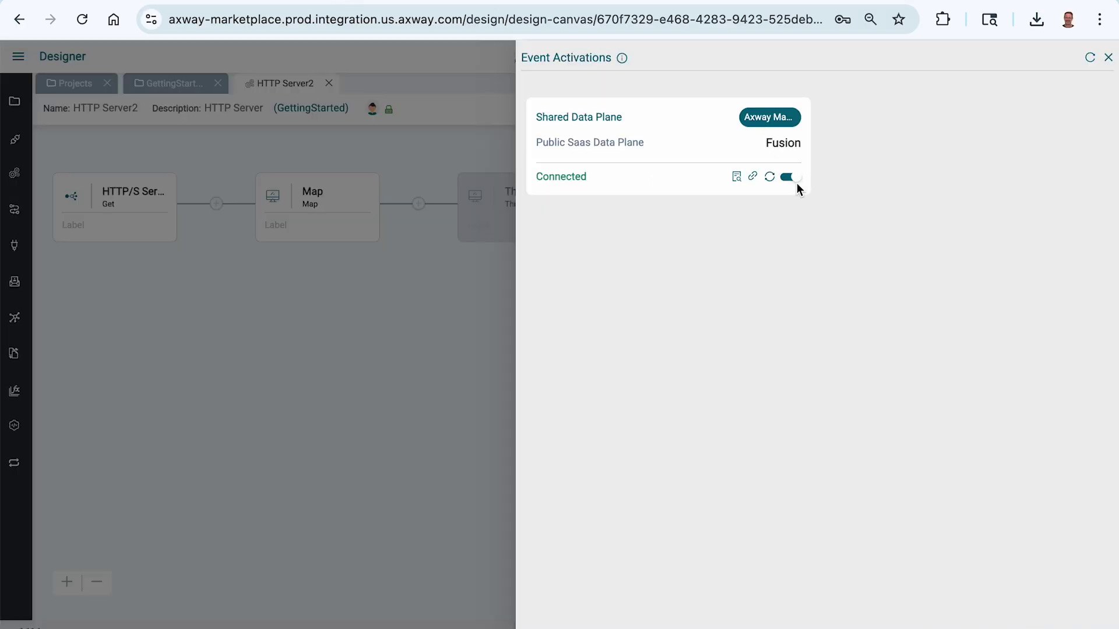
Step: Deactivate the HTTP Server2 event, then enable Payloads in the Design runtime properties and save
{"action": "left_click", "coordinate": [791, 177]}
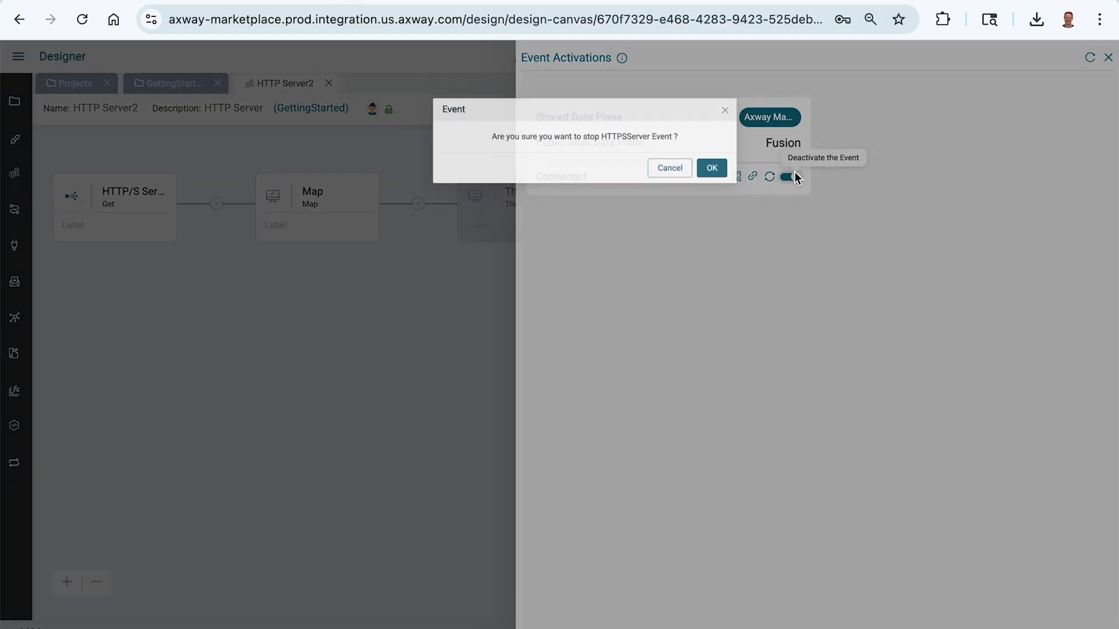
{"action": "left_click", "coordinate": [700, 168]}
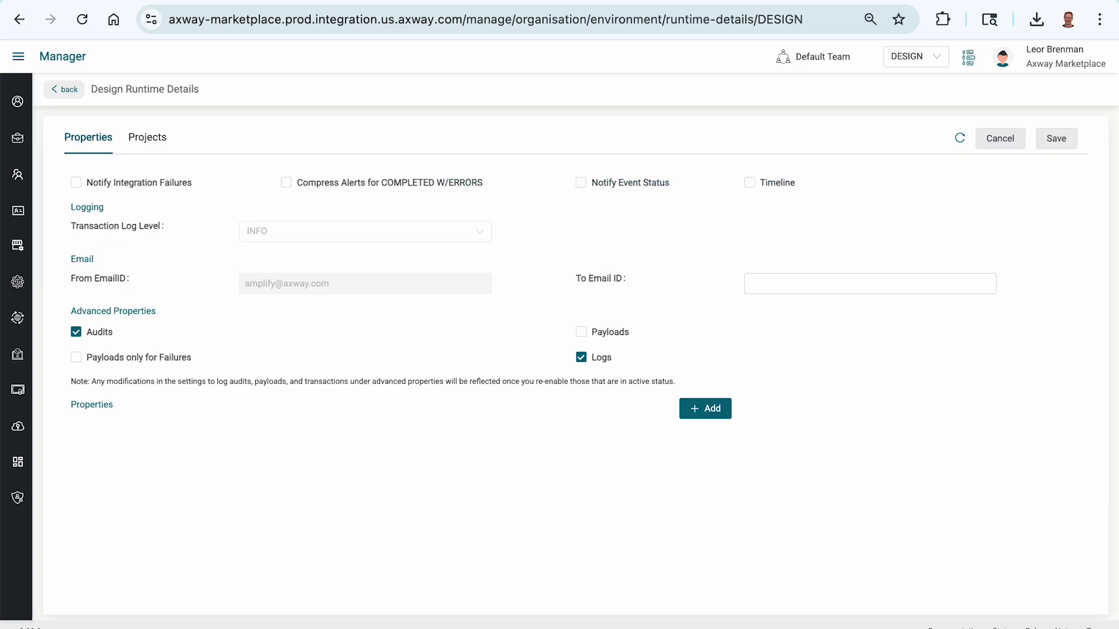
{"action": "left_click", "coordinate": [610, 338]}
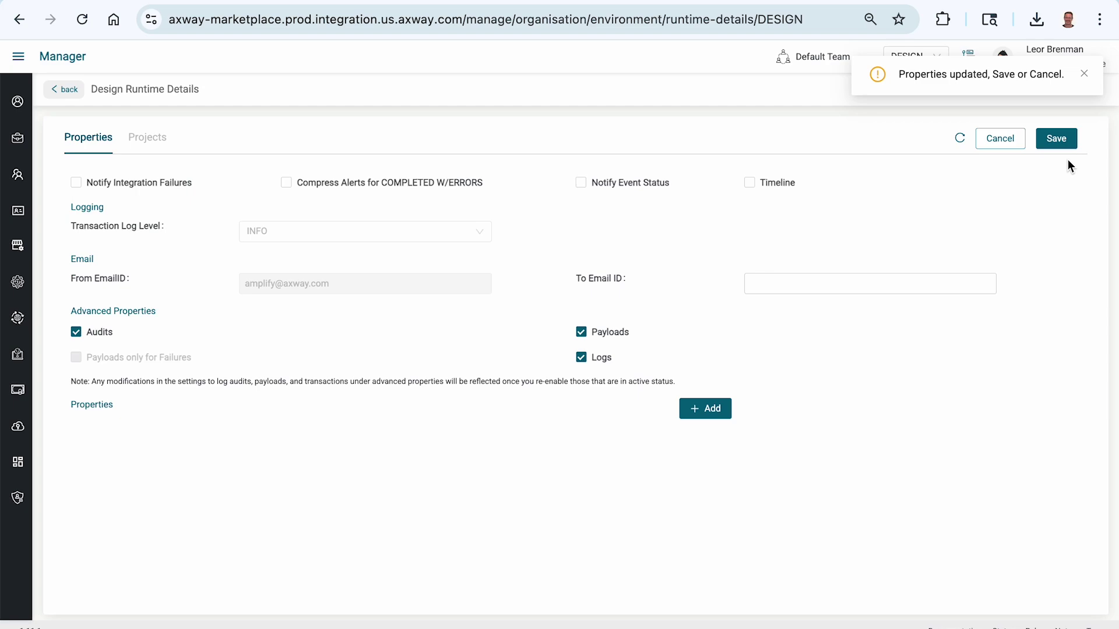
{"action": "left_click", "coordinate": [1056, 138]}
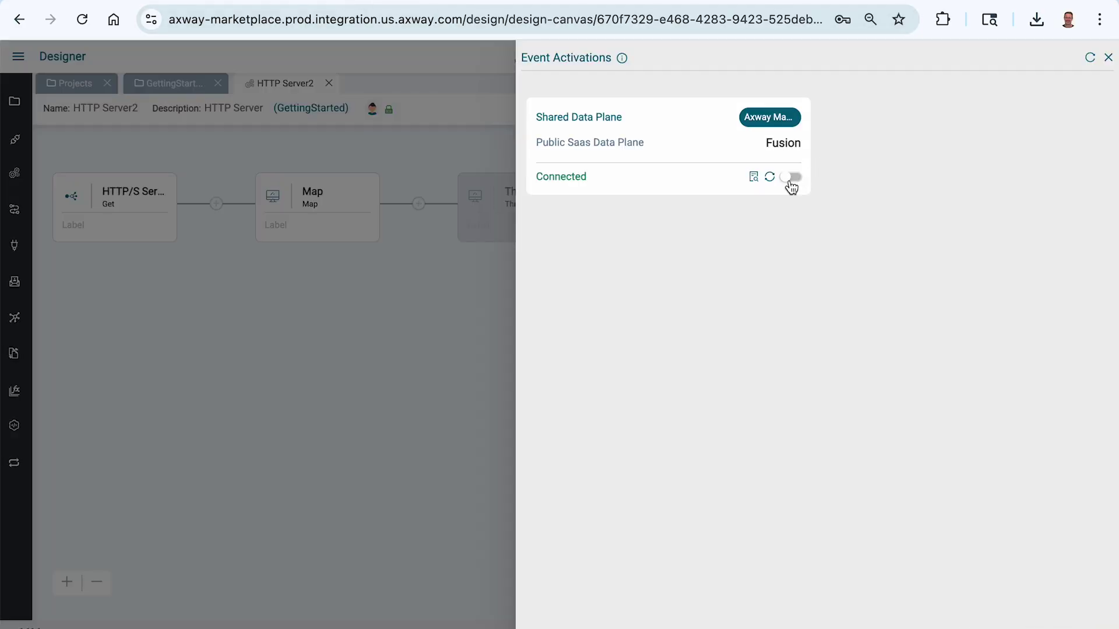
Step: Reactivate the HTTP Server2 event on the Shared Data Plane and send the GET request again in Postman
{"action": "left_click", "coordinate": [790, 181]}
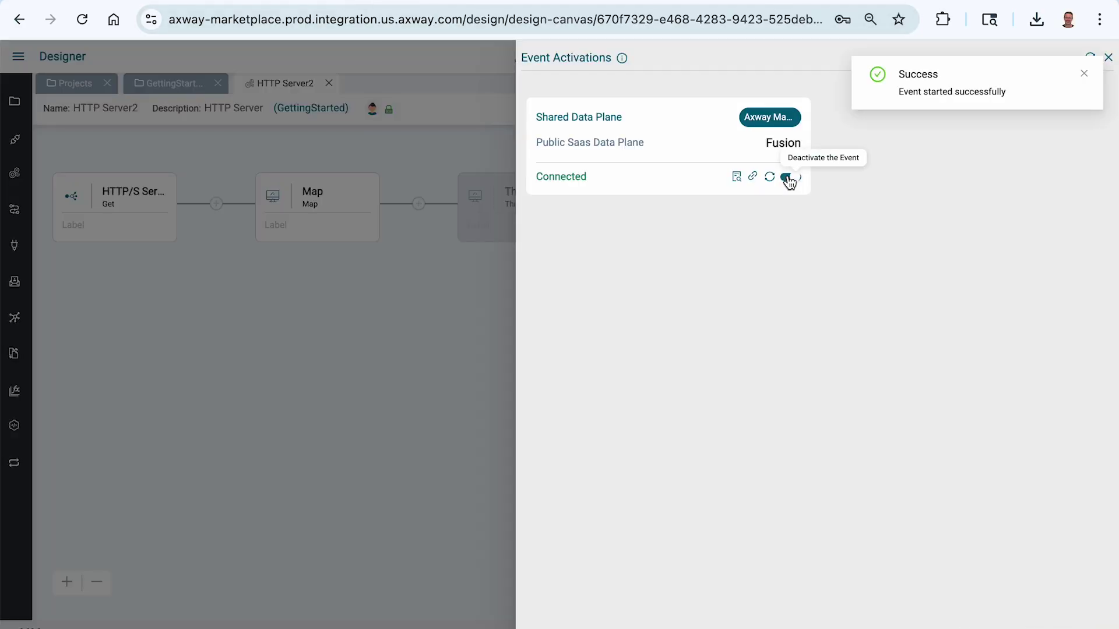
{"action": "key", "text": "super+Tab"}
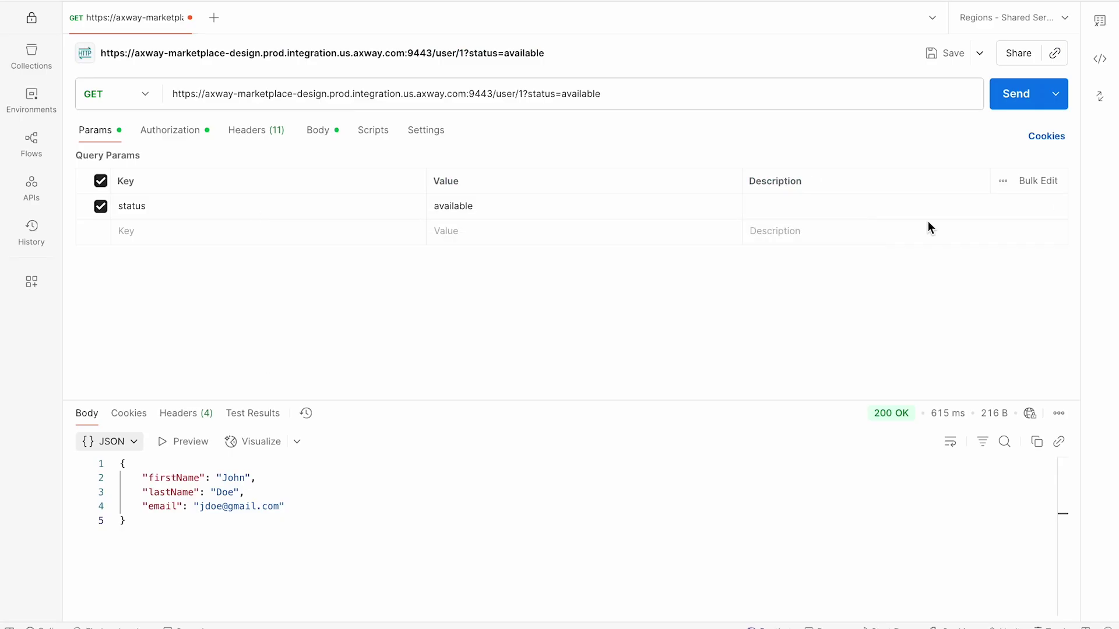
{"action": "left_click", "coordinate": [1001, 100]}
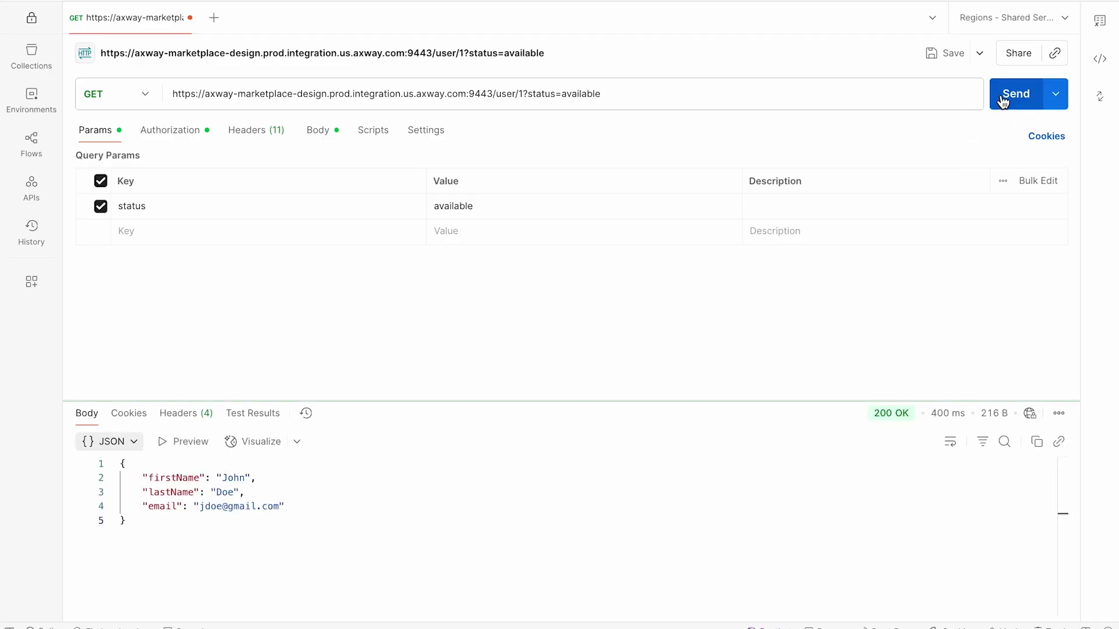
Step: Switch back to Monitor in Chrome, refresh the transactions list and open the newest transaction
{"action": "key", "text": "super+Tab"}
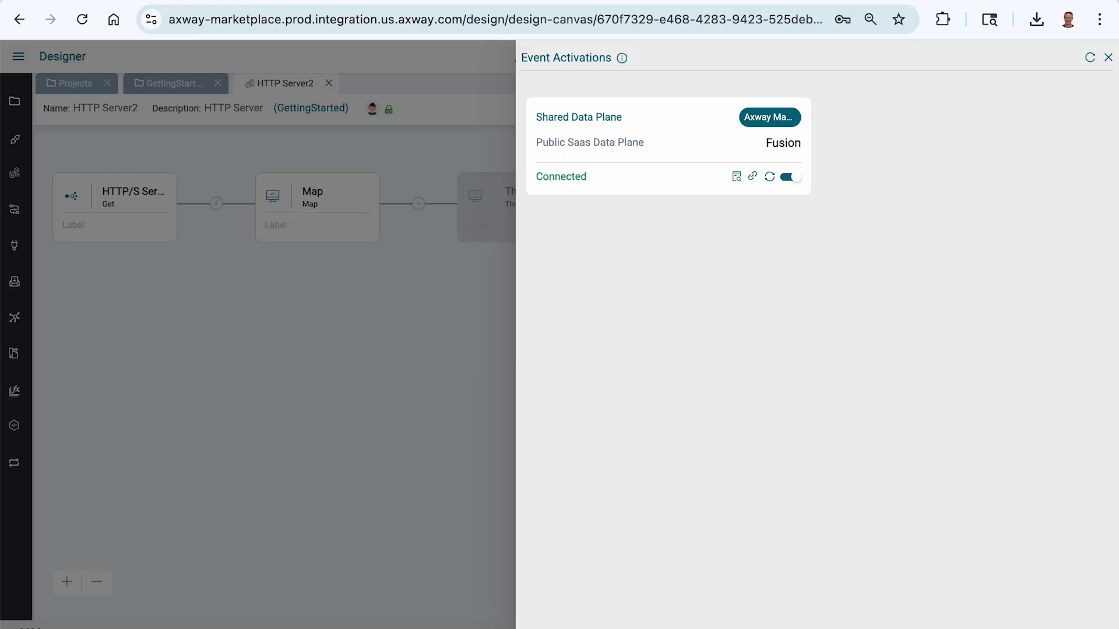
{"action": "left_click", "coordinate": [641, 0]}
{"action": "left_click", "coordinate": [1079, 90]}
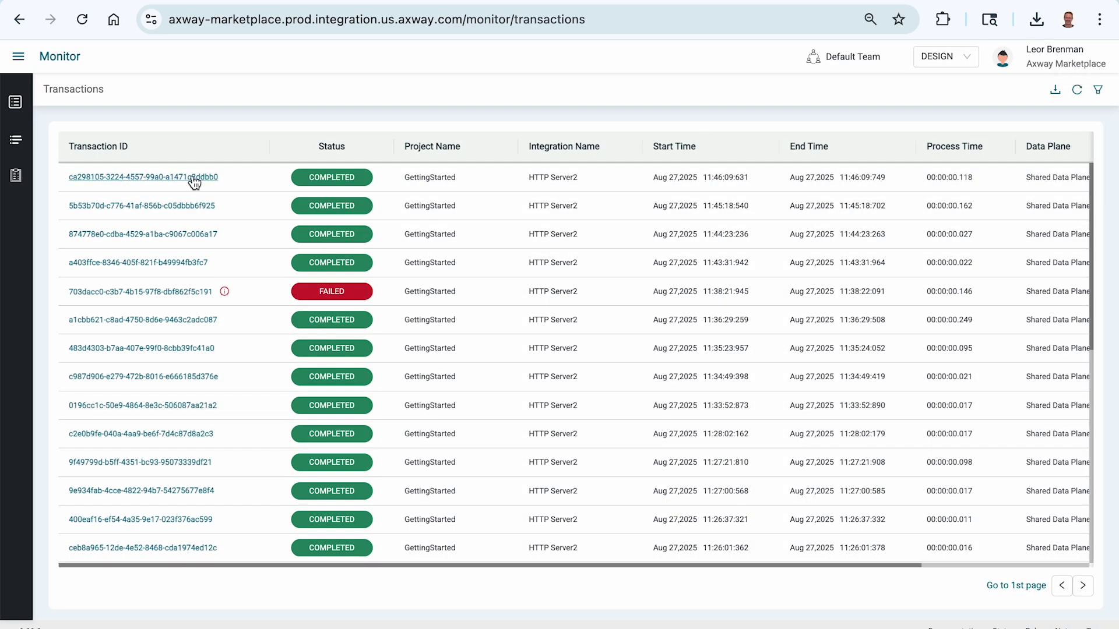
{"action": "left_click", "coordinate": [195, 178]}
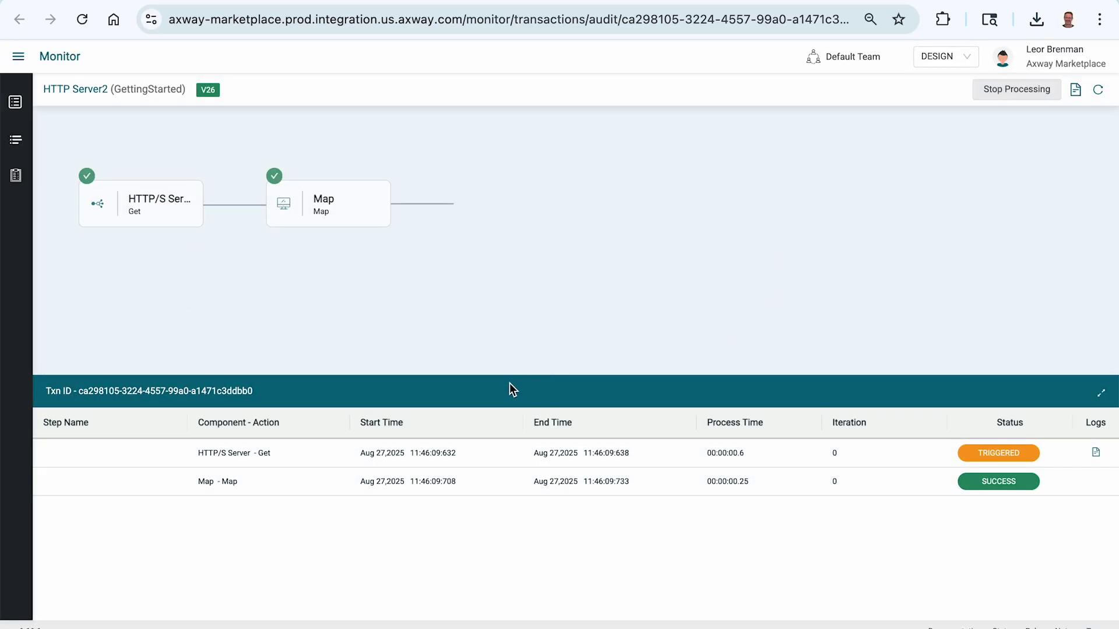
Step: Examine the Map step's input and output payloads, including HTTPSServerGetOutput and user, and return to the transactions list
{"action": "left_click", "coordinate": [495, 488]}
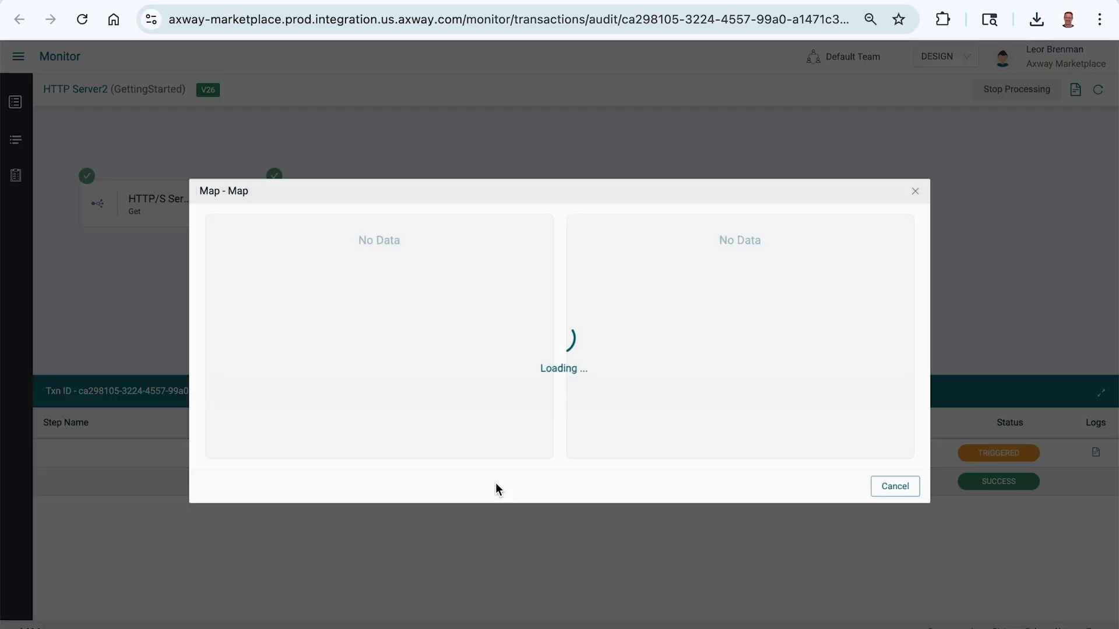
{"action": "left_click", "coordinate": [212, 242]}
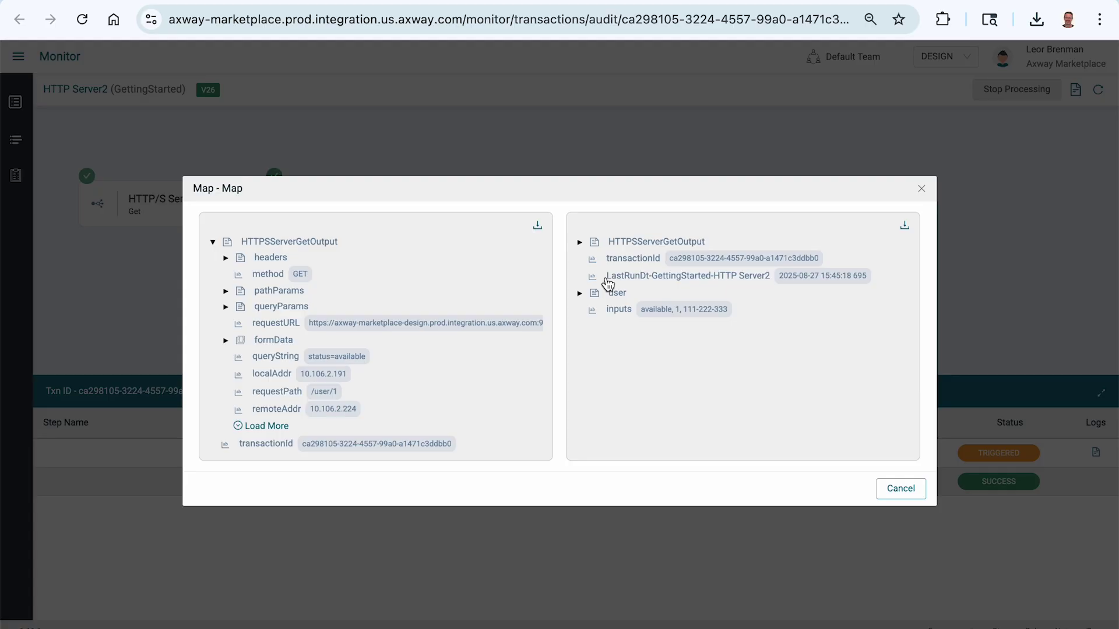
{"action": "left_click", "coordinate": [213, 244]}
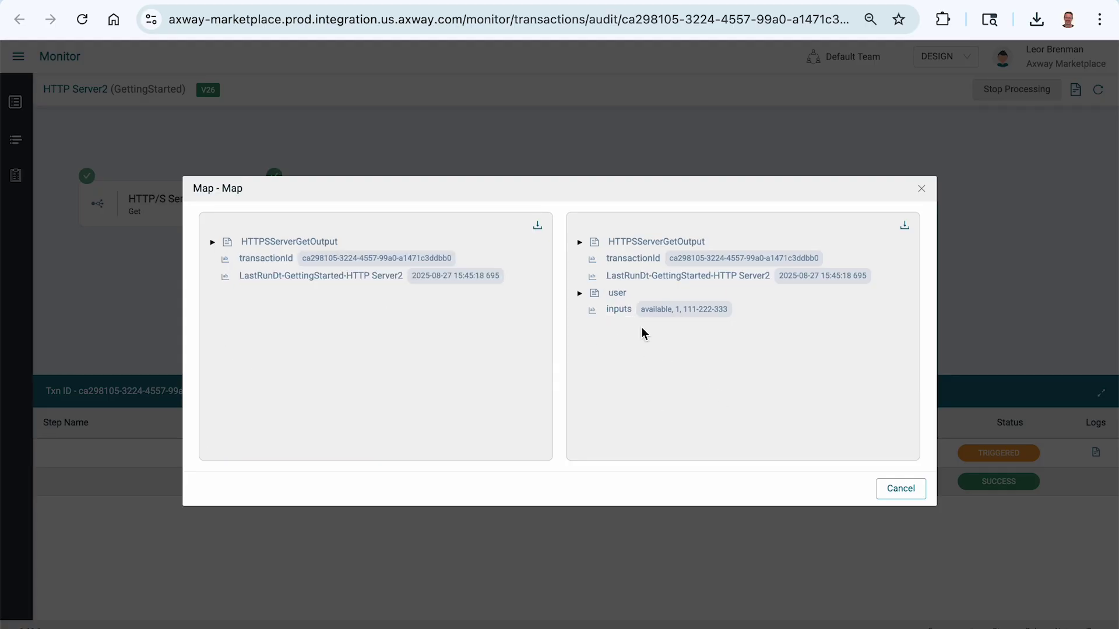
{"action": "left_click", "coordinate": [579, 293]}
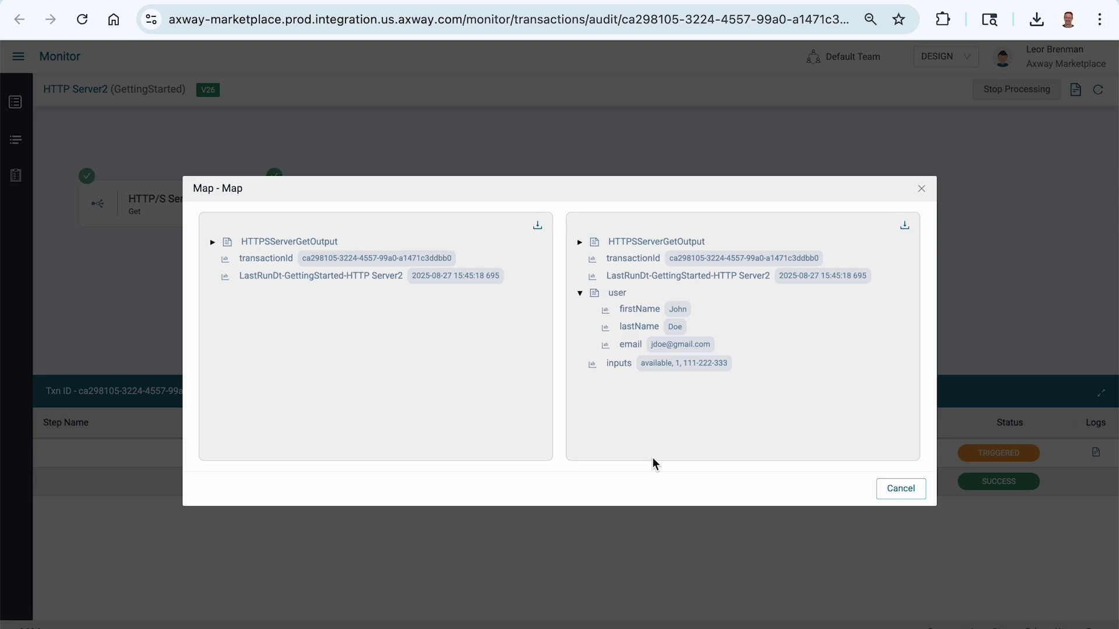
{"action": "left_click", "coordinate": [900, 490]}
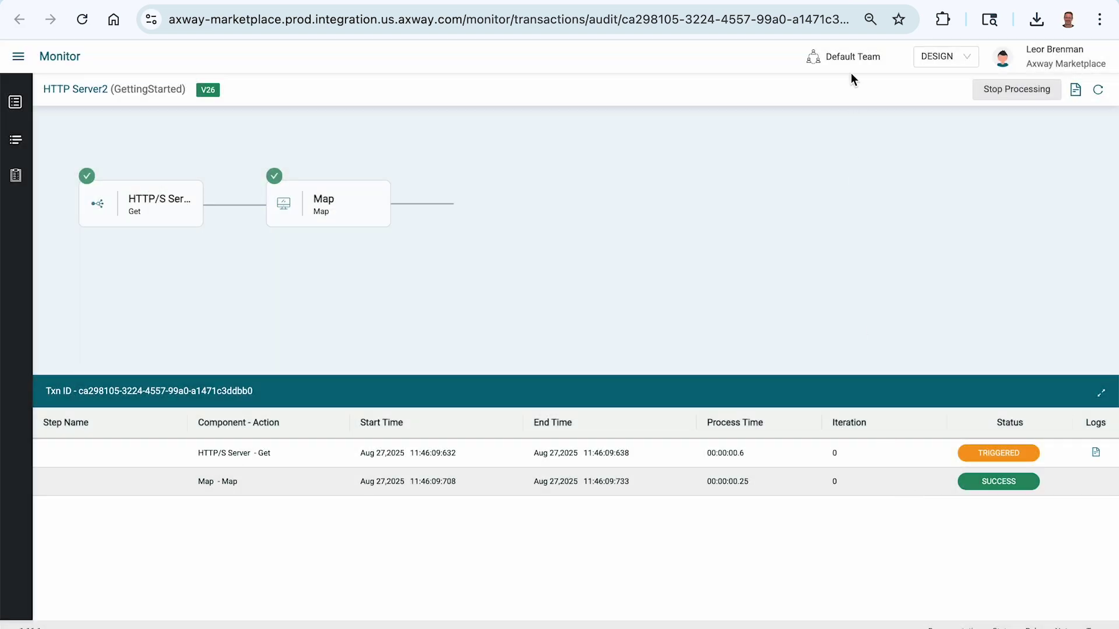
{"action": "left_click", "coordinate": [834, 0]}
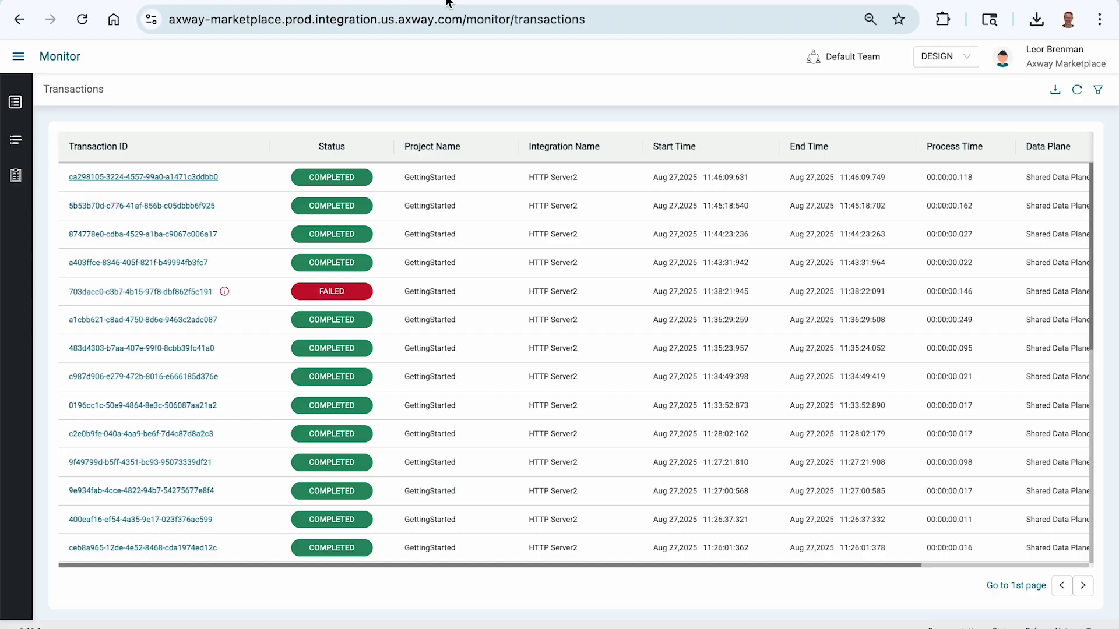
Step: Deactivate the HTTP Server2 event on the Shared Data Plane and close the Event Activations view
{"action": "left_click", "coordinate": [697, 0]}
{"action": "left_click", "coordinate": [792, 176]}
{"action": "left_click", "coordinate": [707, 169]}
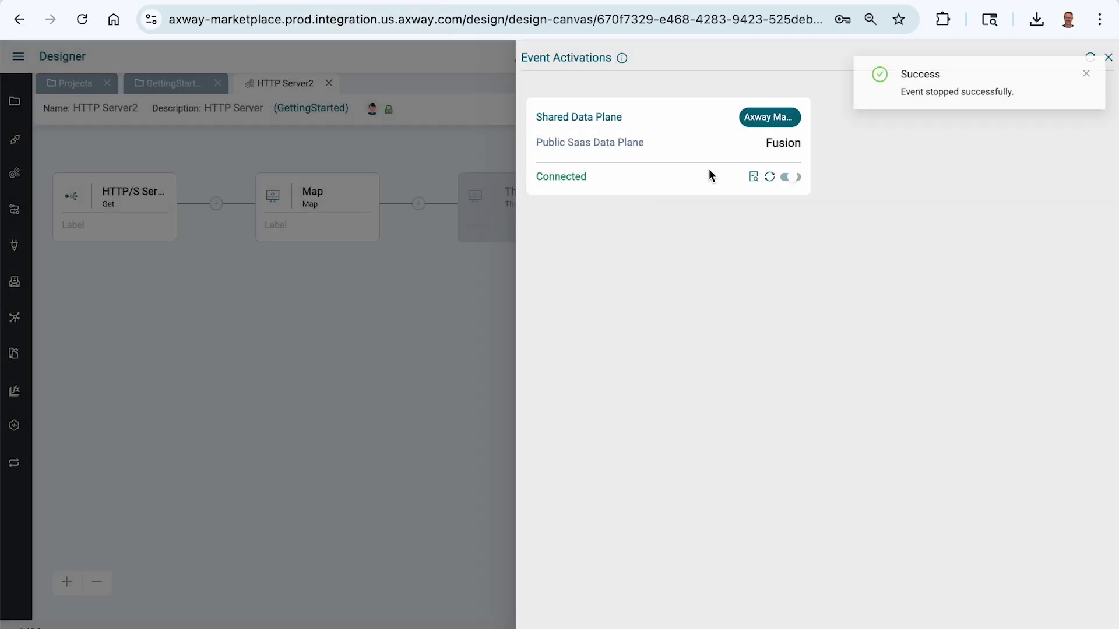
{"action": "left_click", "coordinate": [344, 334]}
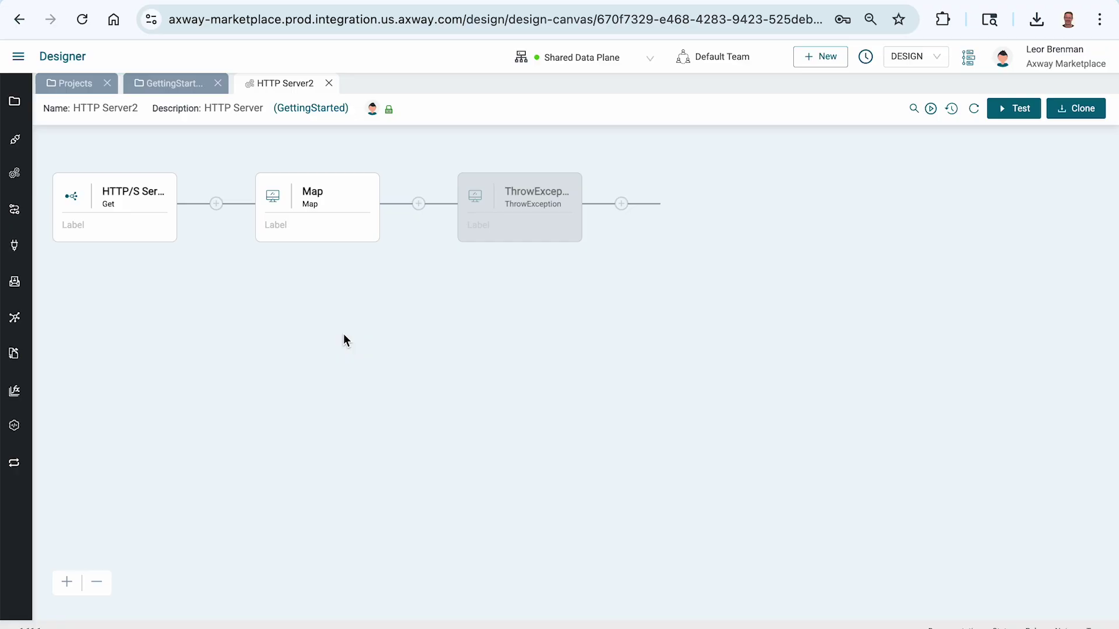
Step: Disable Payloads, enable Payloads only for Failures in the Design runtime properties, and save
{"action": "left_click", "coordinate": [734, 0]}
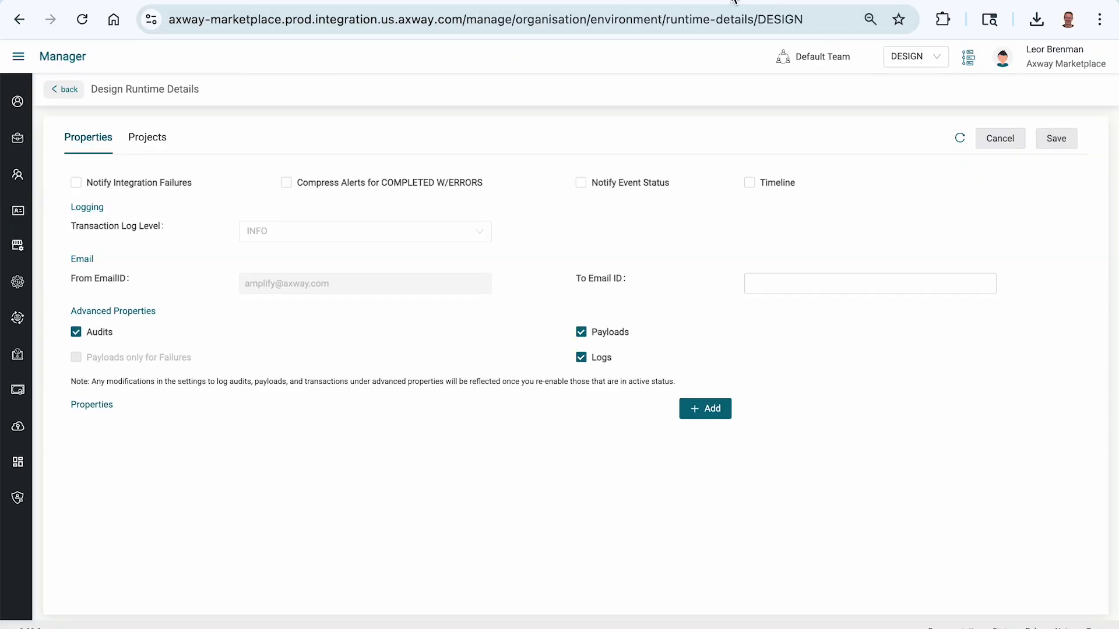
{"action": "left_click", "coordinate": [618, 333]}
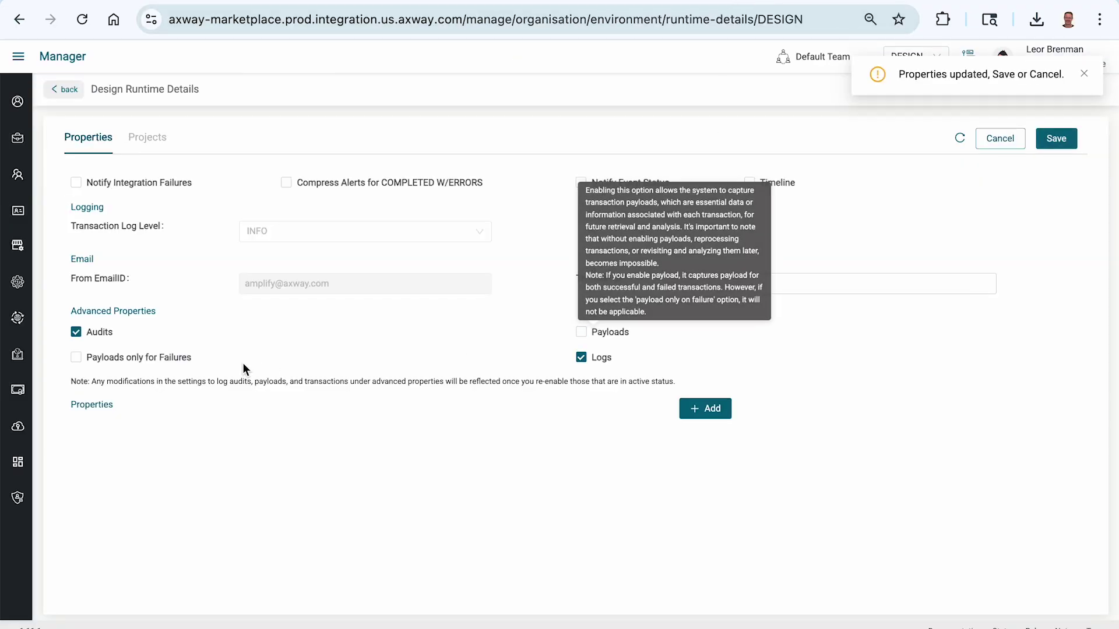
{"action": "left_click", "coordinate": [190, 362]}
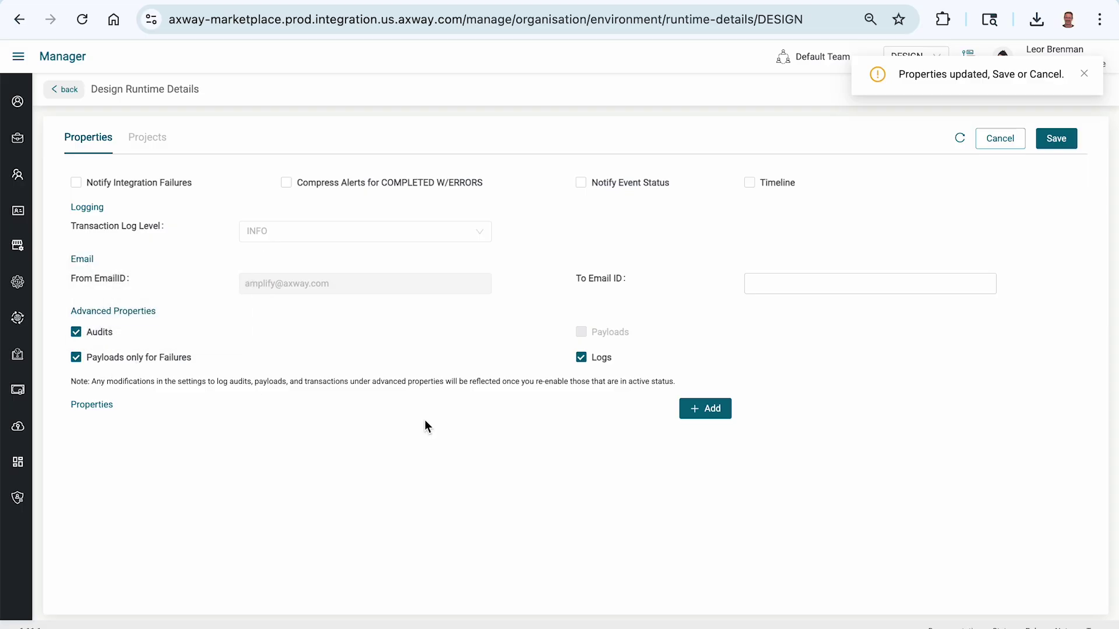
{"action": "left_click", "coordinate": [1056, 145]}
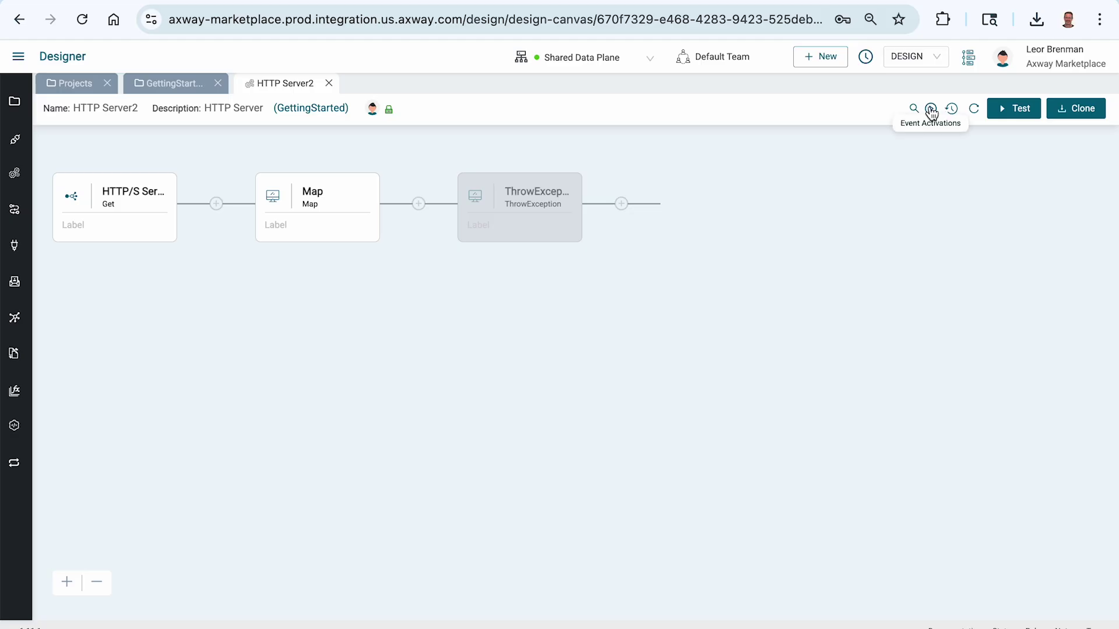
Step: Activate the HTTP Server2 event on the Shared Data Plane, and send the GET user request from Postman
{"action": "left_click", "coordinate": [930, 108]}
{"action": "left_click", "coordinate": [788, 179]}
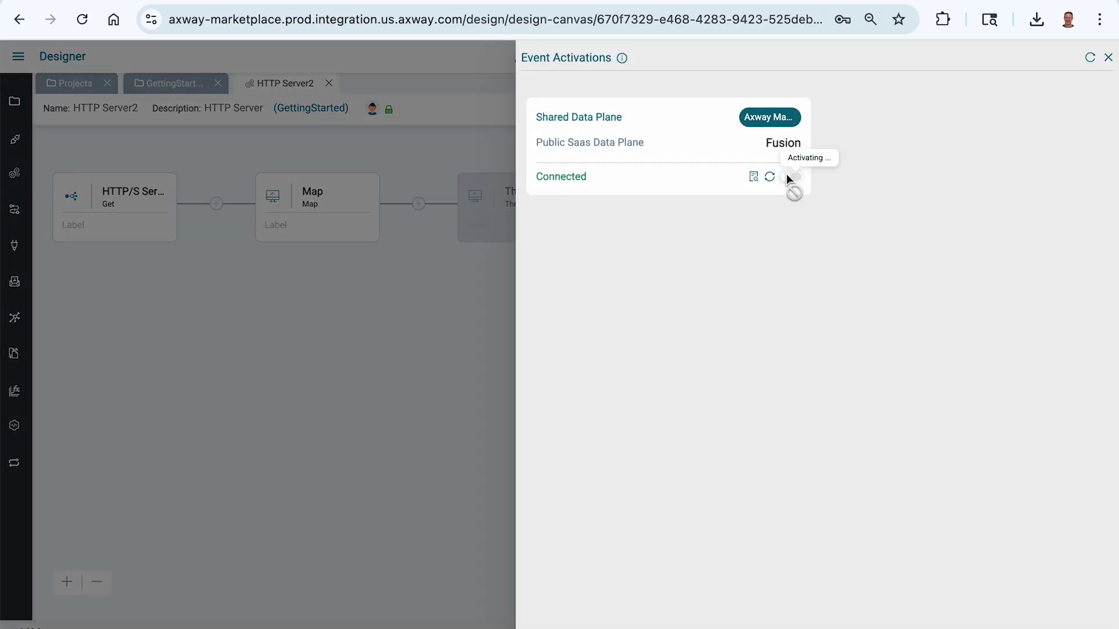
{"action": "key", "text": "super+Tab"}
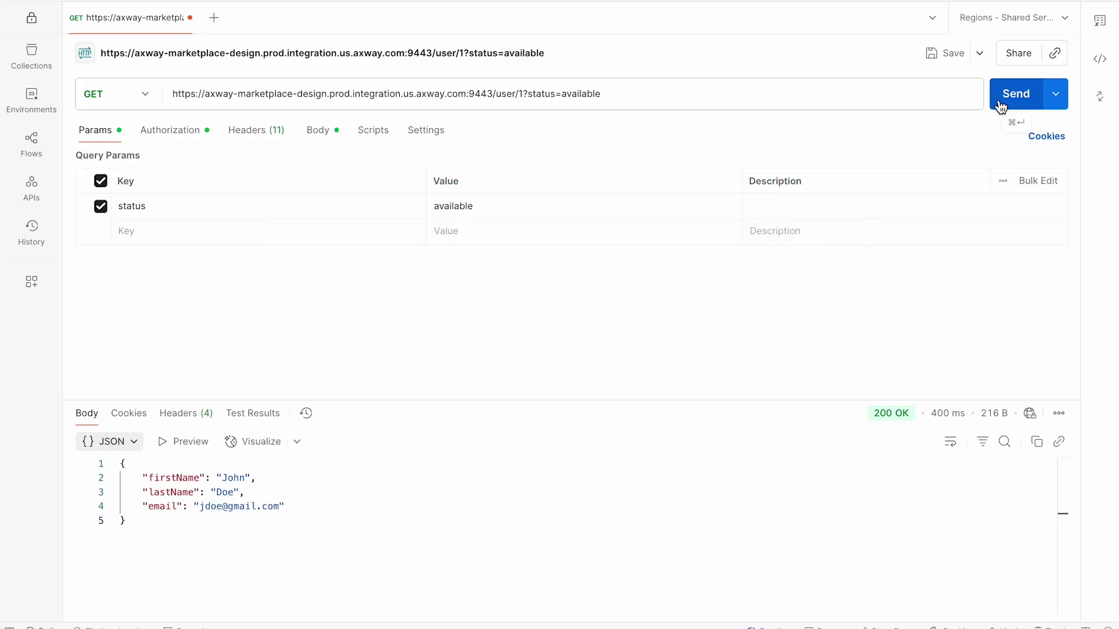
{"action": "left_click", "coordinate": [1001, 106]}
Step: Switch to Monitor in Chrome, refresh the transactions, and check the newest transaction's Map step for input and output payloads
{"action": "key", "text": "super+Tab"}
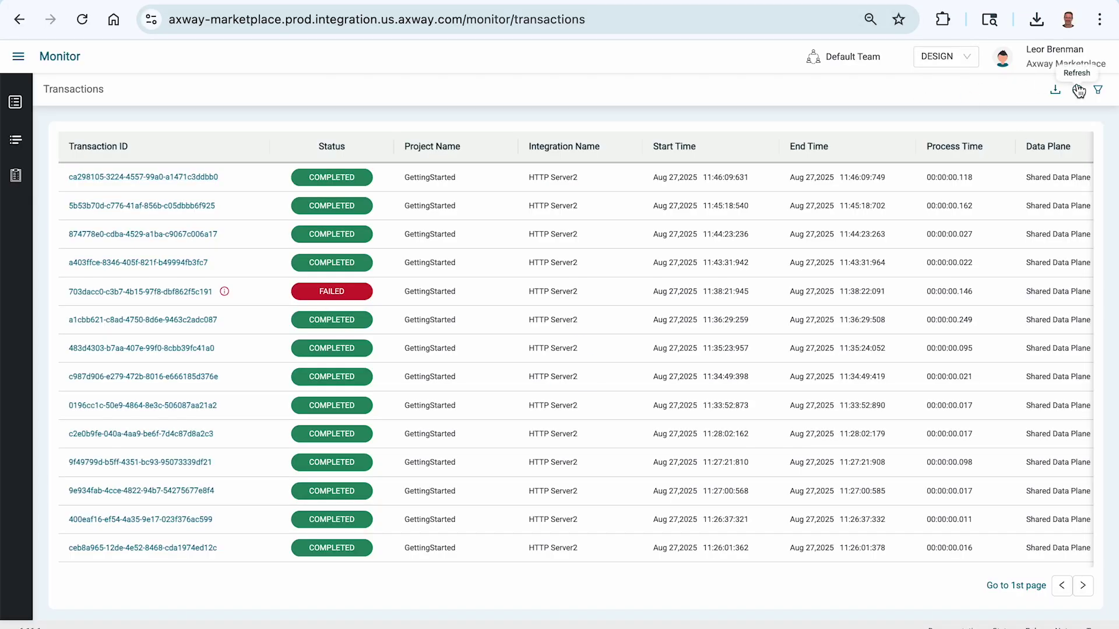
{"action": "left_click", "coordinate": [1079, 91]}
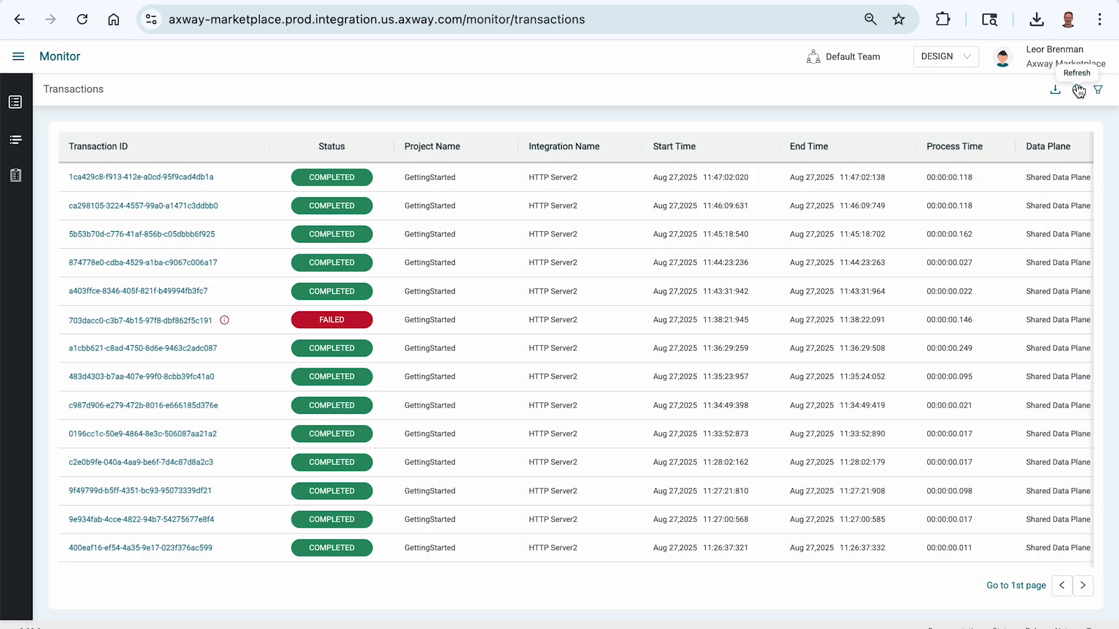
{"action": "left_click", "coordinate": [200, 178]}
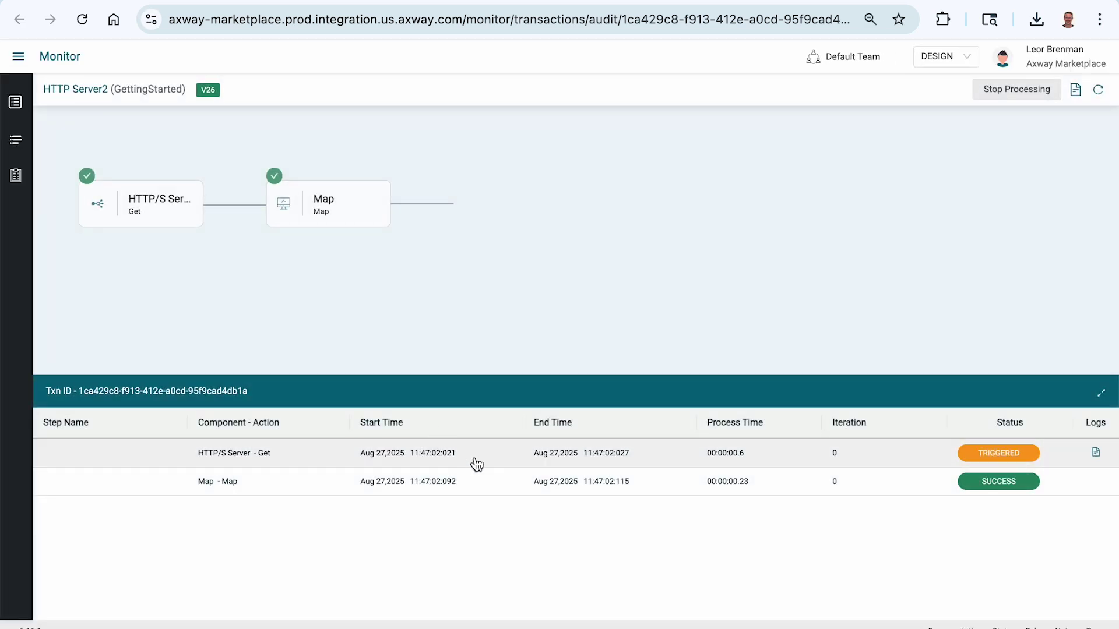
{"action": "left_click", "coordinate": [489, 484]}
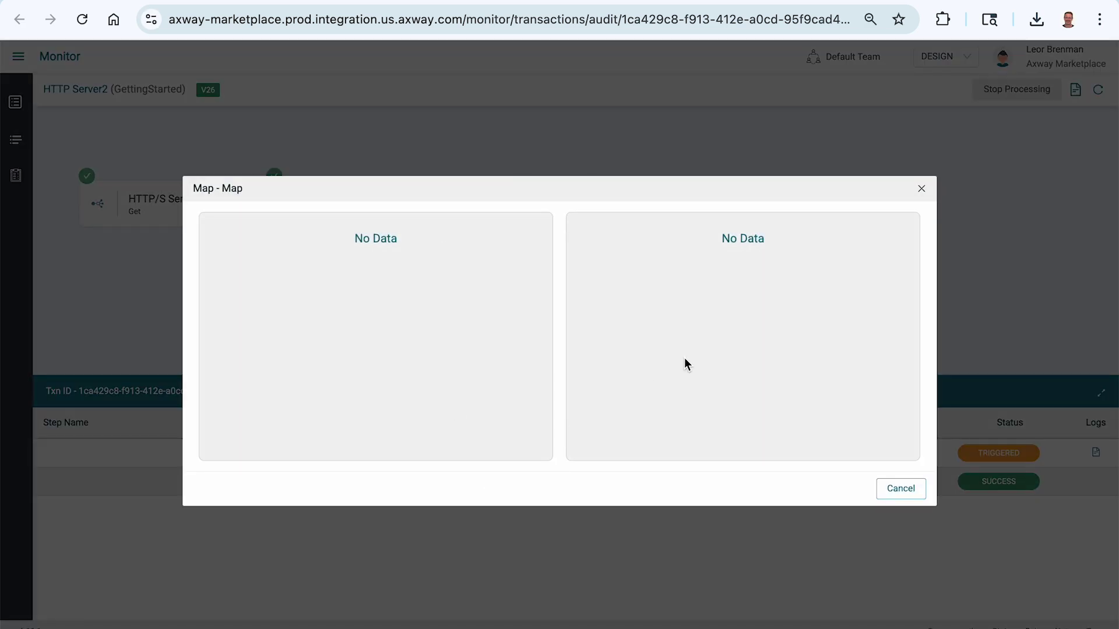
{"action": "key", "text": "Escape"}
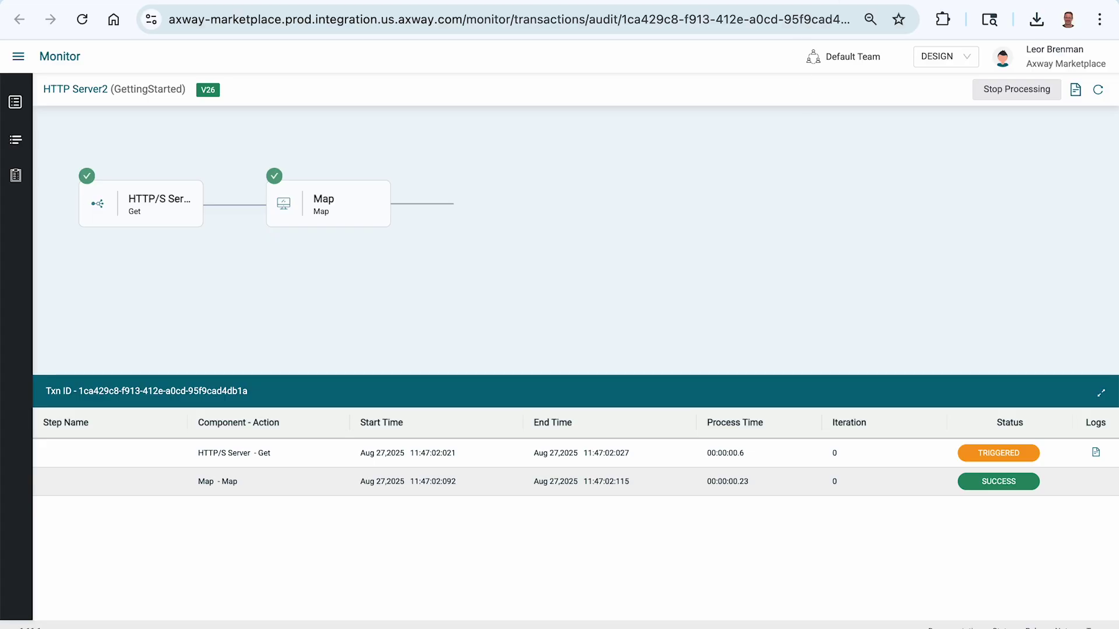
Step: Return to Designer, deactivate the HTTP Server2 event on the Shared Data Plane, and enable the ThrowException component
{"action": "key", "text": "alt+Left"}
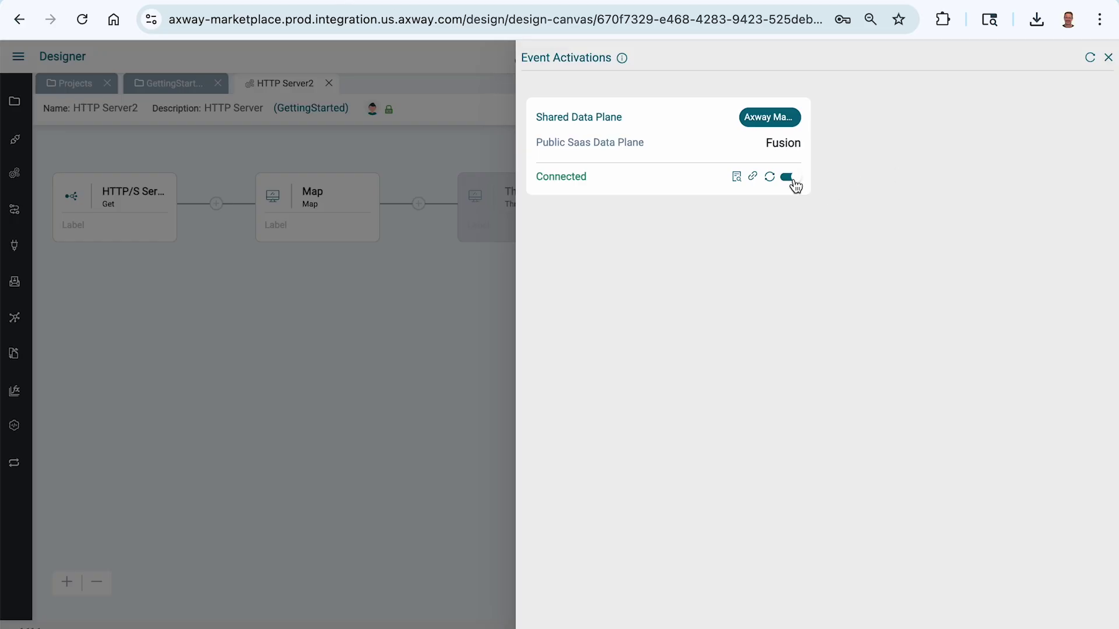
{"action": "left_click", "coordinate": [795, 183]}
{"action": "left_click", "coordinate": [701, 167]}
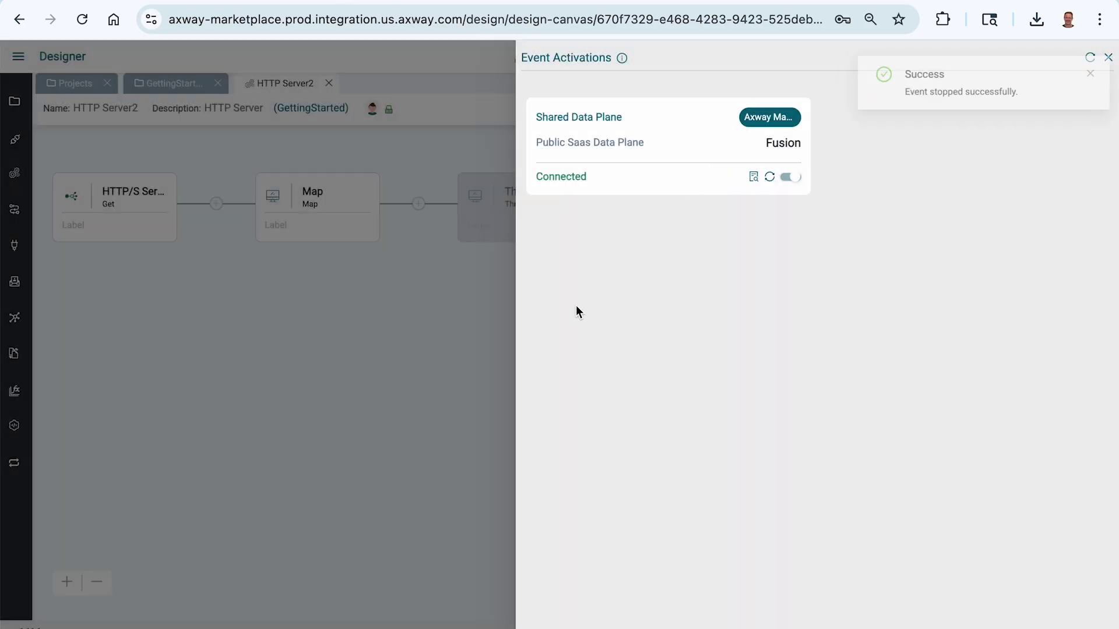
{"action": "left_click", "coordinate": [356, 331]}
{"action": "left_click", "coordinate": [553, 174]}
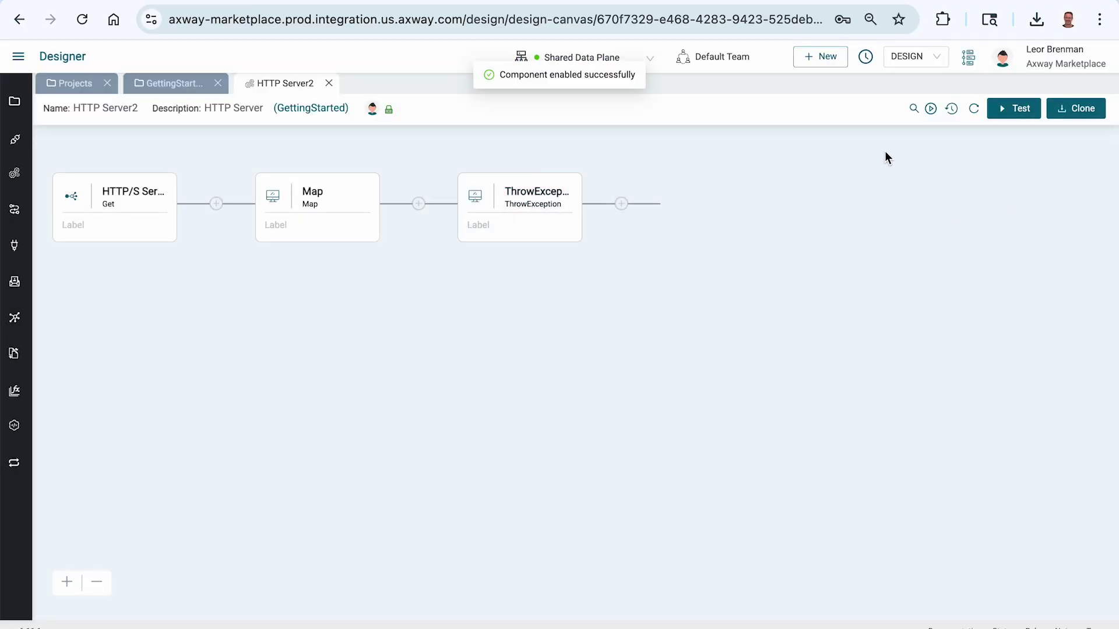
Step: Reactivate the HTTP Server2 event with ThrowException enabled, and resend the GET user request from Postman
{"action": "left_click", "coordinate": [931, 109]}
{"action": "left_click", "coordinate": [788, 176]}
{"action": "key", "text": "super+Tab"}
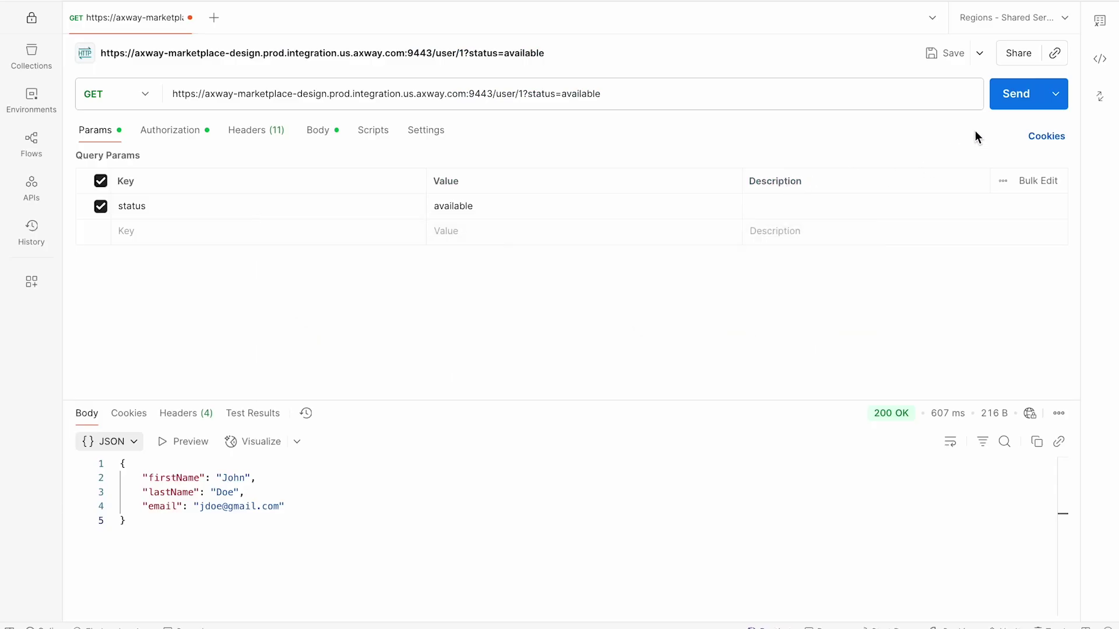
{"action": "left_click", "coordinate": [1008, 103]}
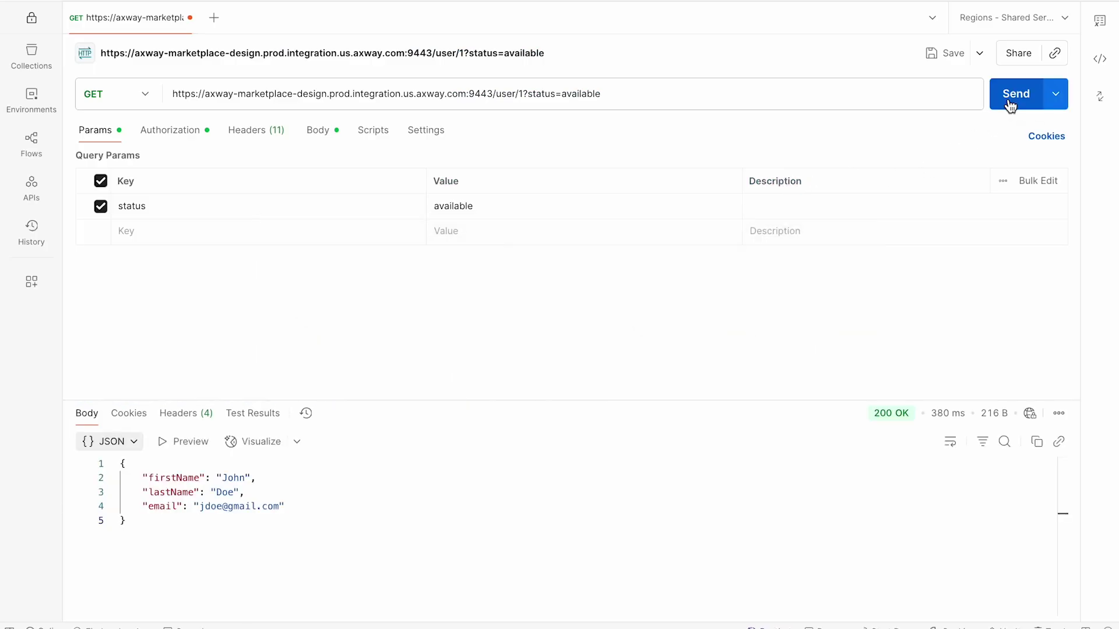
Step: Refresh Monitor's transactions in Chrome, open the newest failed transaction, and inspect the ThrowException step's input and output payloads
{"action": "key", "text": "super+Tab"}
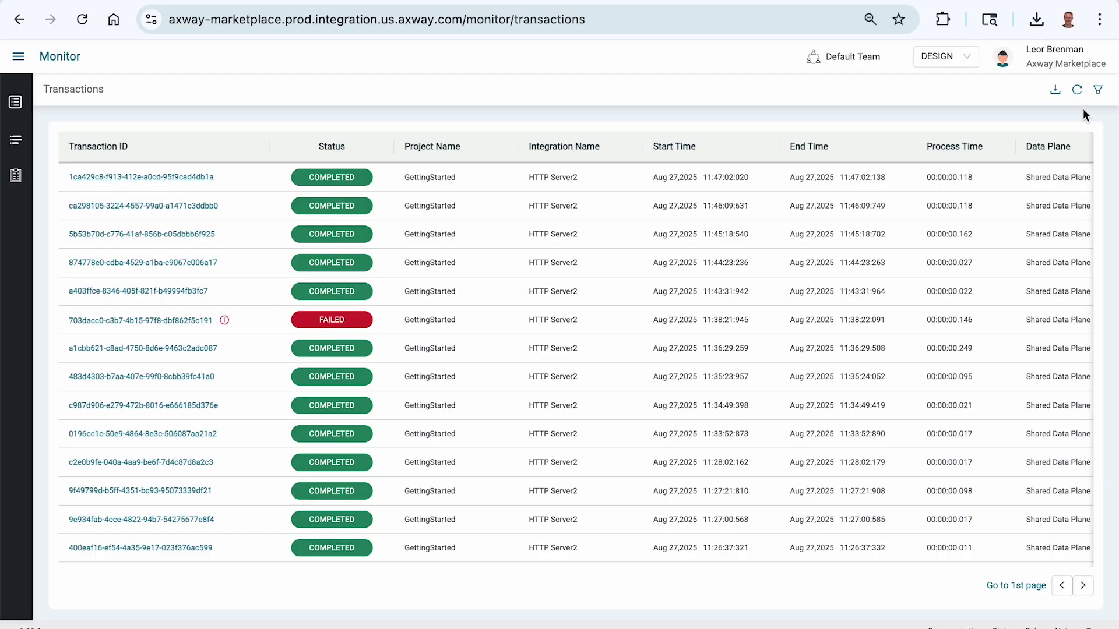
{"action": "left_click", "coordinate": [1078, 90]}
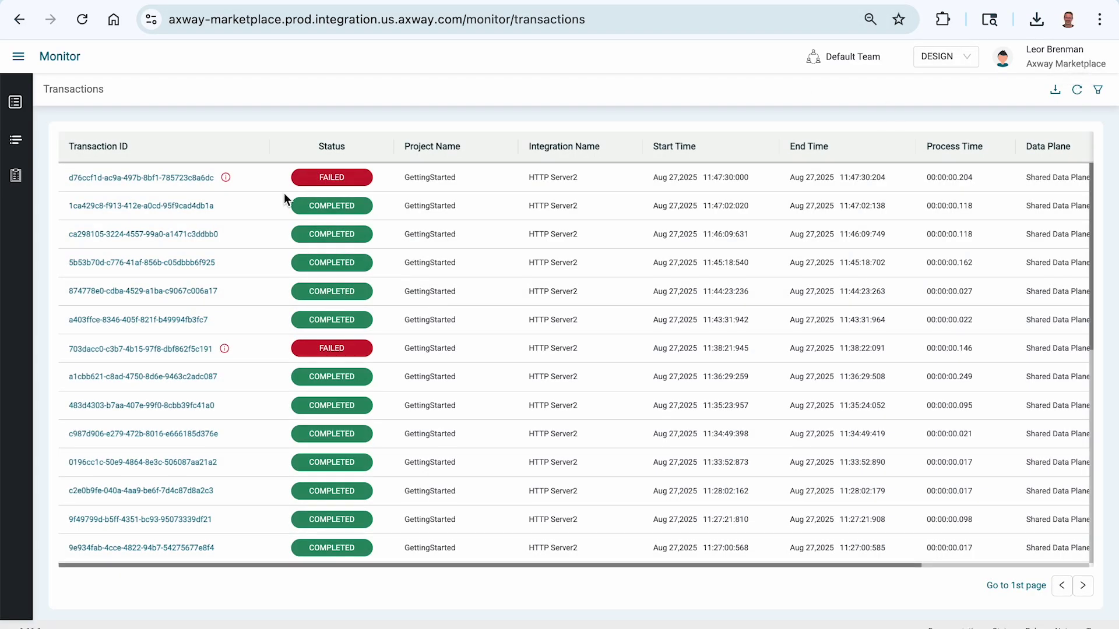
{"action": "left_click", "coordinate": [153, 178]}
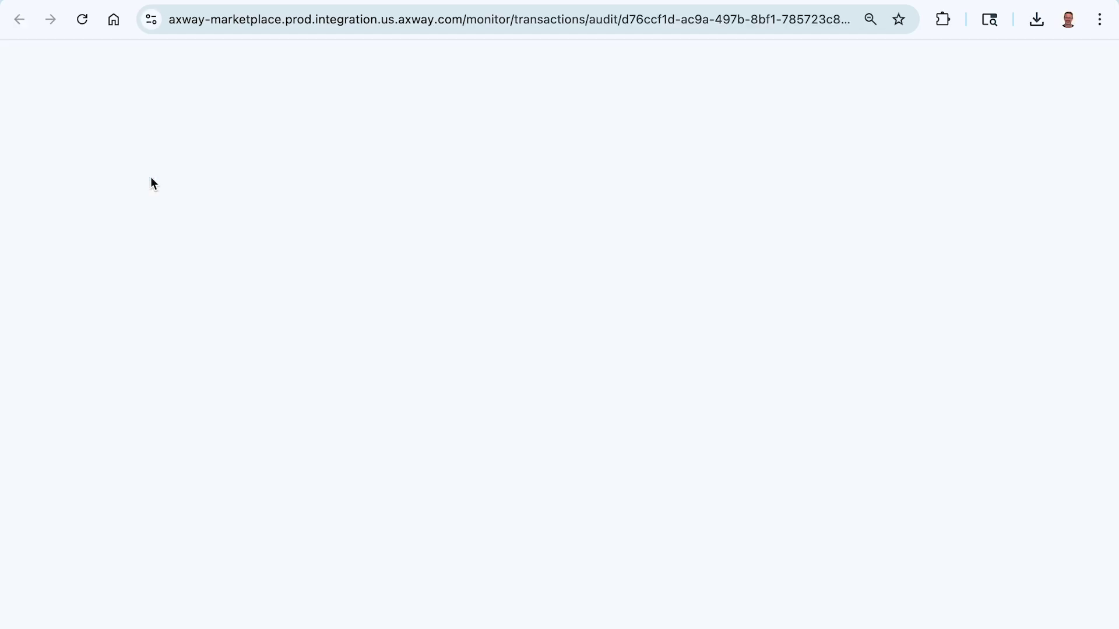
{"action": "left_click", "coordinate": [495, 516]}
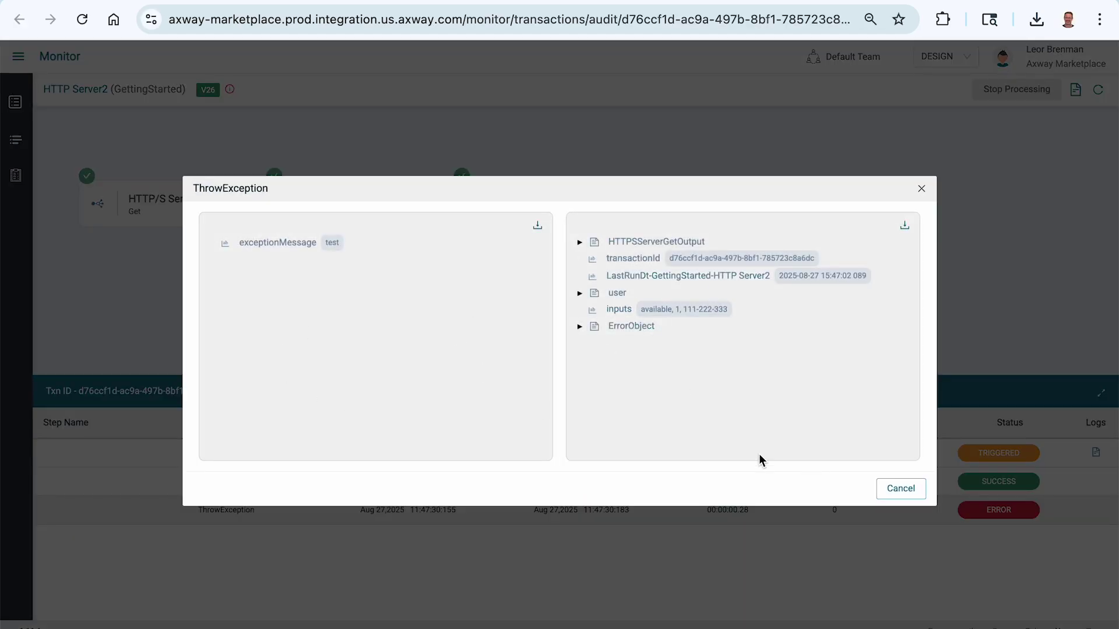
{"action": "left_click", "coordinate": [901, 490]}
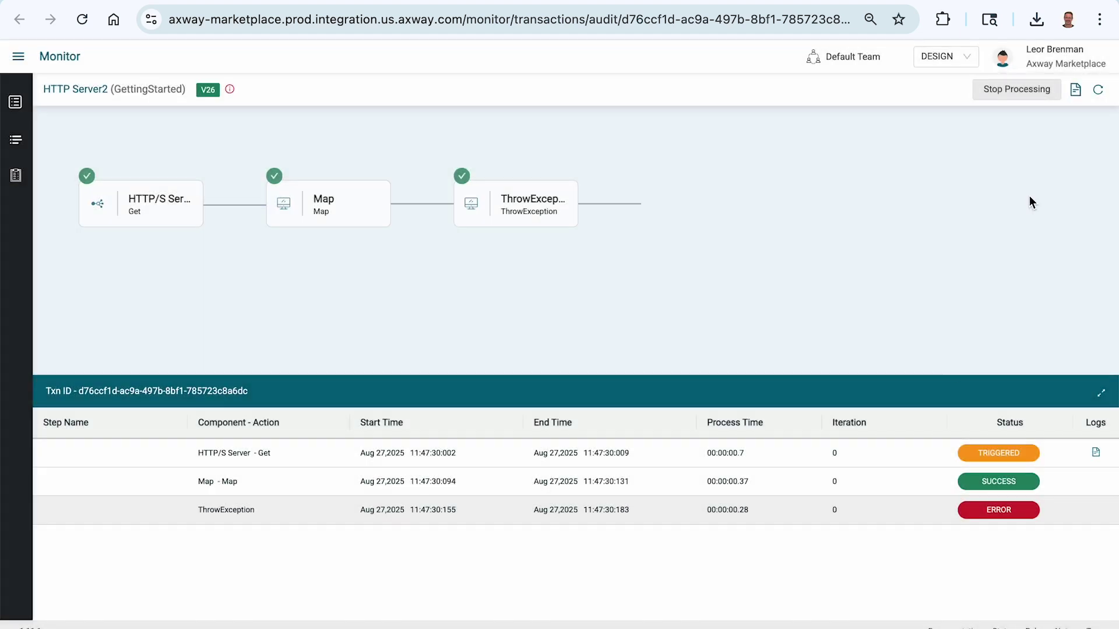
Step: Download the failed transaction's log file and open it in the code editor
{"action": "left_click", "coordinate": [1074, 92]}
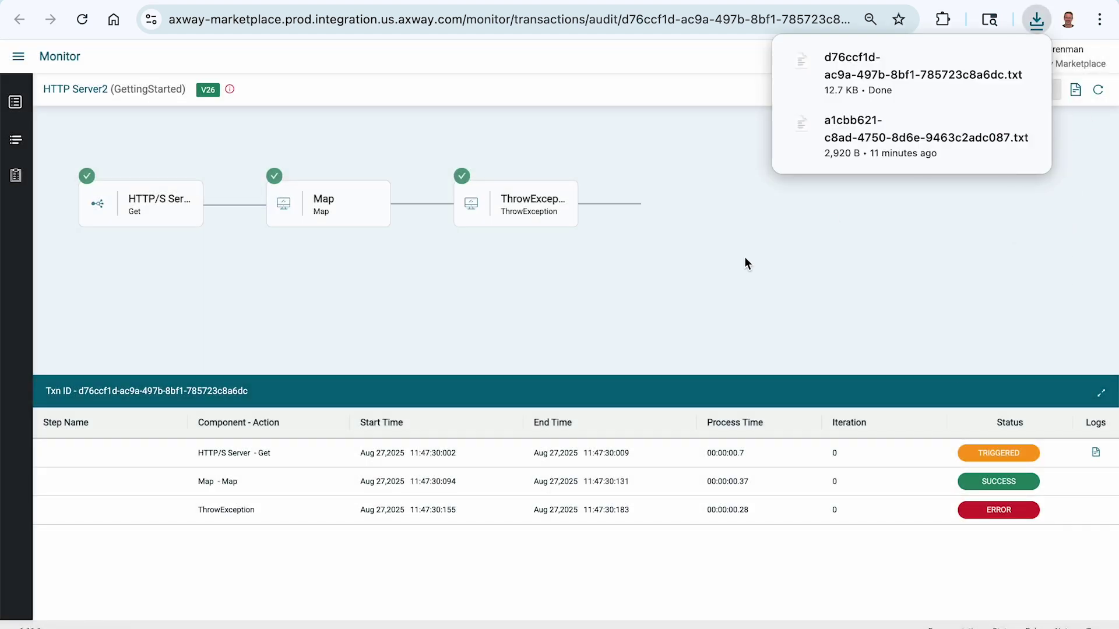
{"action": "left_click", "coordinate": [852, 64]}
Step: Examine the log's INFO and ERROR entries, the IntegrationException message and the stack trace
{"action": "scroll", "coordinate": [697, 341], "scroll_direction": "right", "scroll_amount": 10}
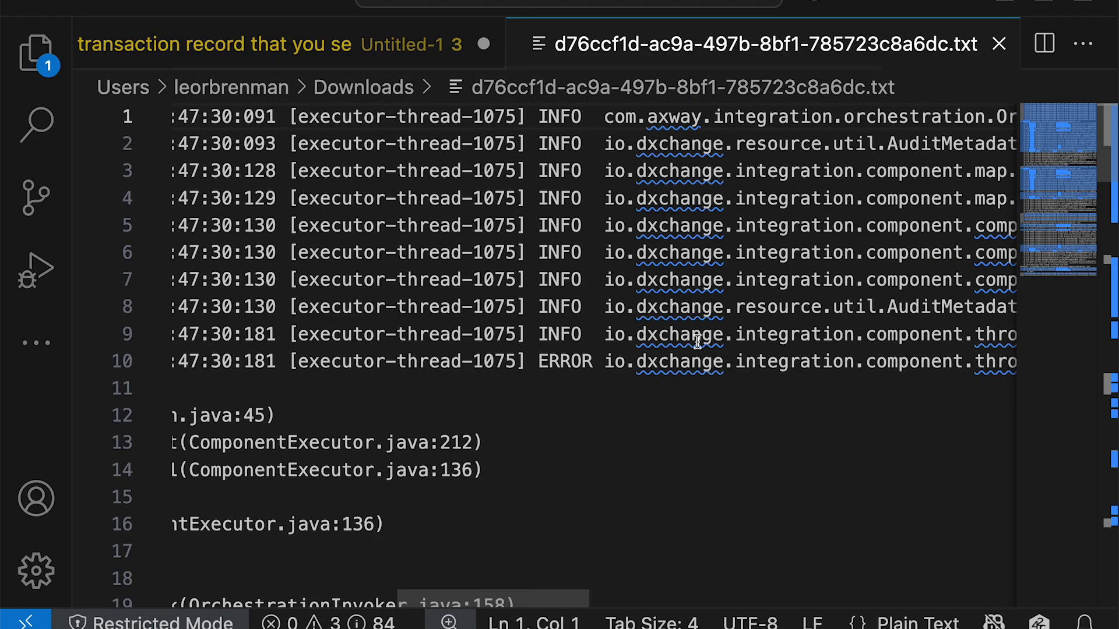
{"action": "scroll", "coordinate": [697, 341], "scroll_direction": "left", "scroll_amount": 10}
{"action": "scroll", "coordinate": [698, 341], "scroll_direction": "down", "scroll_amount": 3}
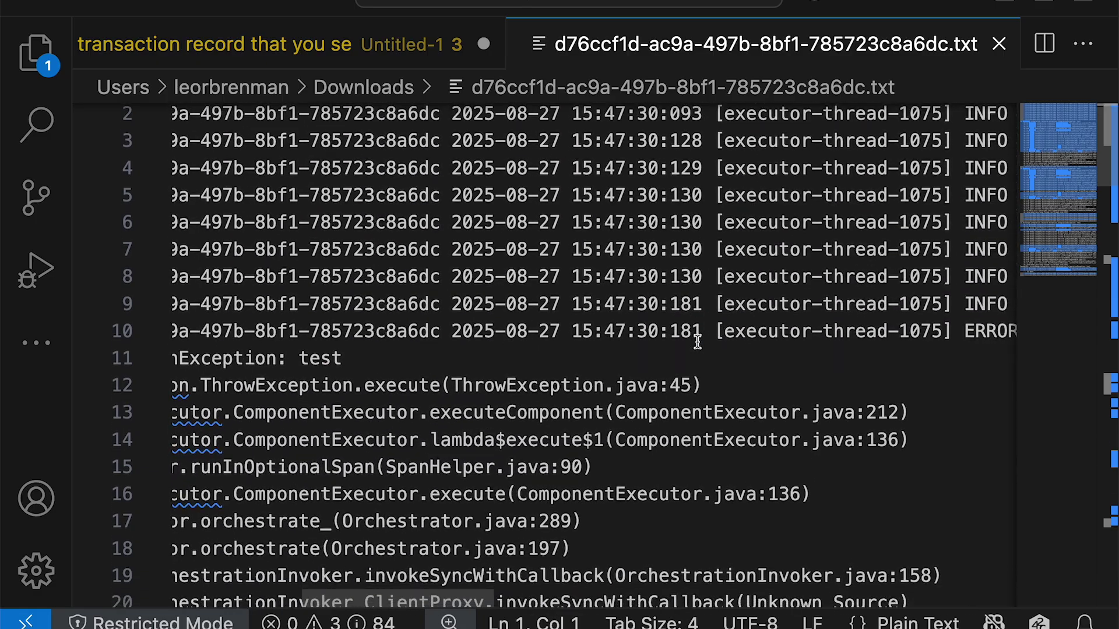
{"action": "scroll", "coordinate": [698, 341], "scroll_direction": "right", "scroll_amount": 5}
{"action": "scroll", "coordinate": [697, 340], "scroll_direction": "left", "scroll_amount": 10}
{"action": "scroll", "coordinate": [697, 341], "scroll_direction": "up", "scroll_amount": 1}
{"action": "scroll", "coordinate": [698, 341], "scroll_direction": "right", "scroll_amount": 2}
{"action": "scroll", "coordinate": [697, 341], "scroll_direction": "up", "scroll_amount": 1}
{"action": "double_click", "coordinate": [679, 222]}
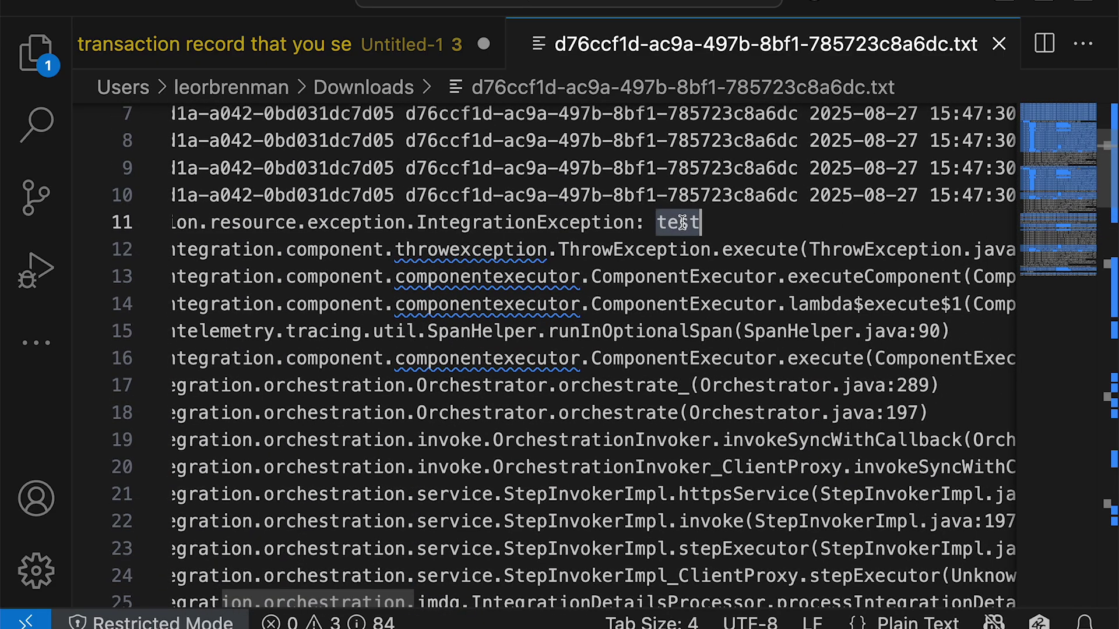
{"action": "scroll", "coordinate": [683, 221], "scroll_direction": "up", "scroll_amount": 2}
{"action": "scroll", "coordinate": [683, 220], "scroll_direction": "right", "scroll_amount": 5}
{"action": "scroll", "coordinate": [684, 217], "scroll_direction": "right", "scroll_amount": 3}
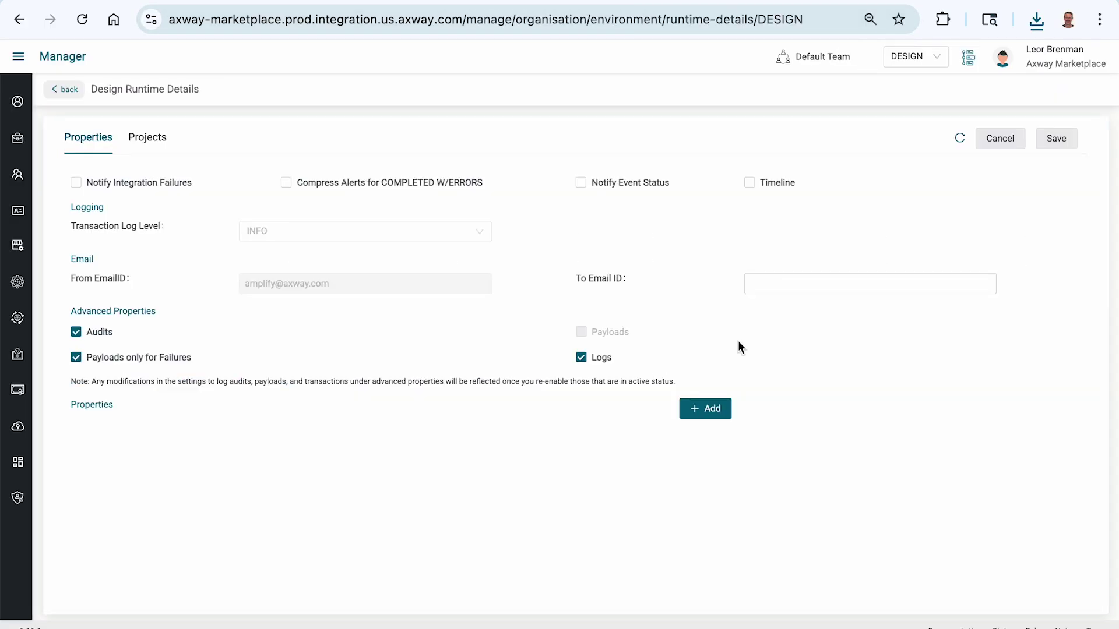
Step: In Manager's Design runtime properties in Chrome, disable Audits and Logs, save, and dismiss the notification
{"action": "left_click", "coordinate": [114, 343]}
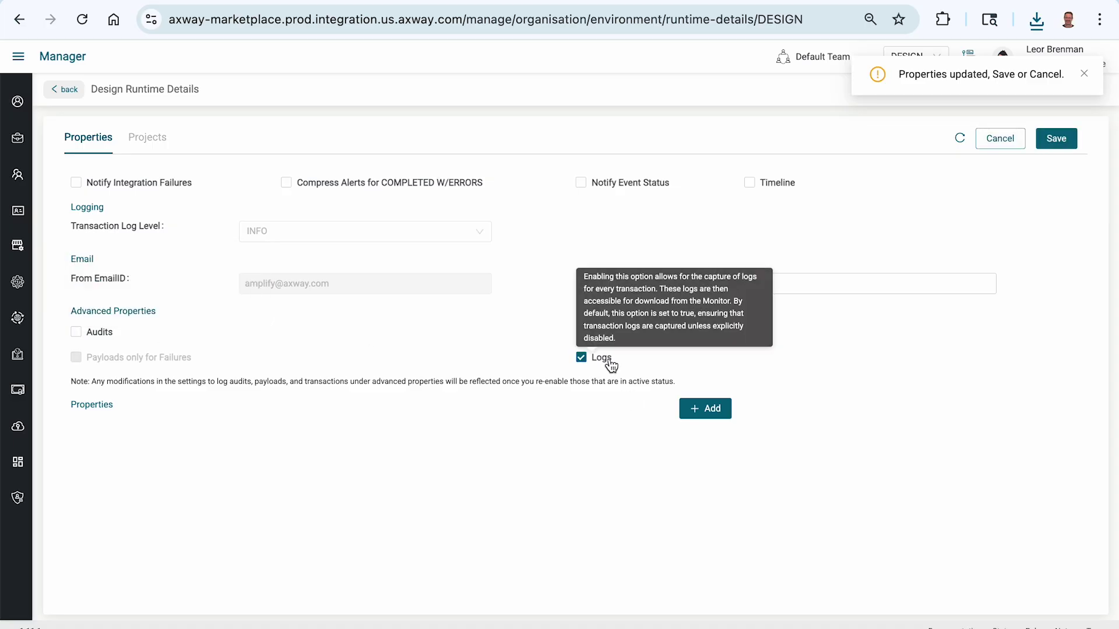
{"action": "left_click", "coordinate": [1059, 142]}
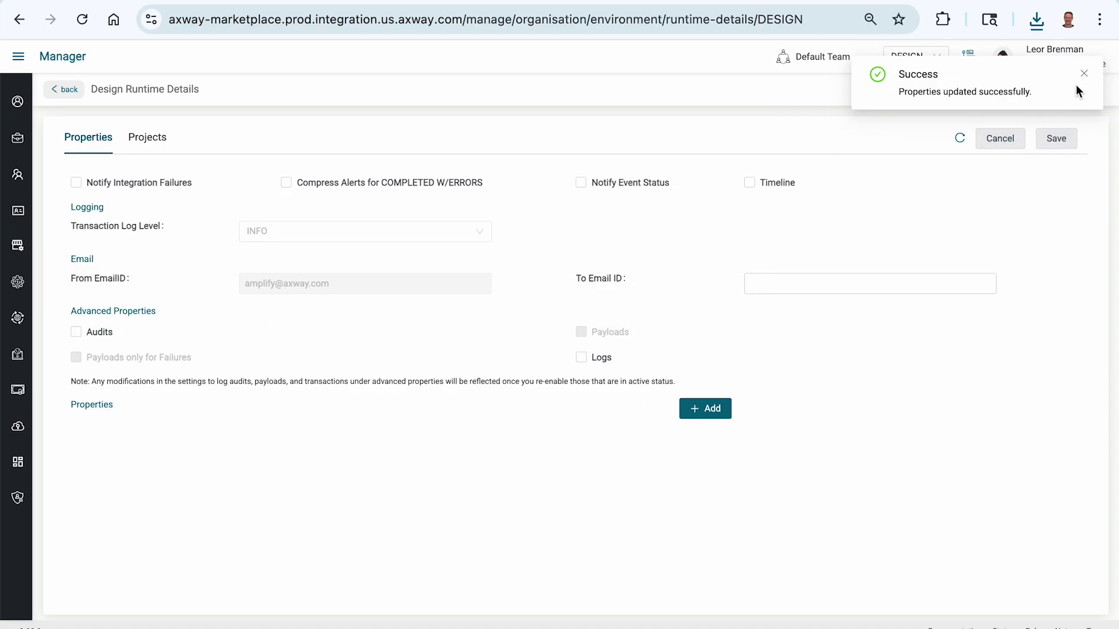
{"action": "left_click", "coordinate": [1083, 74]}
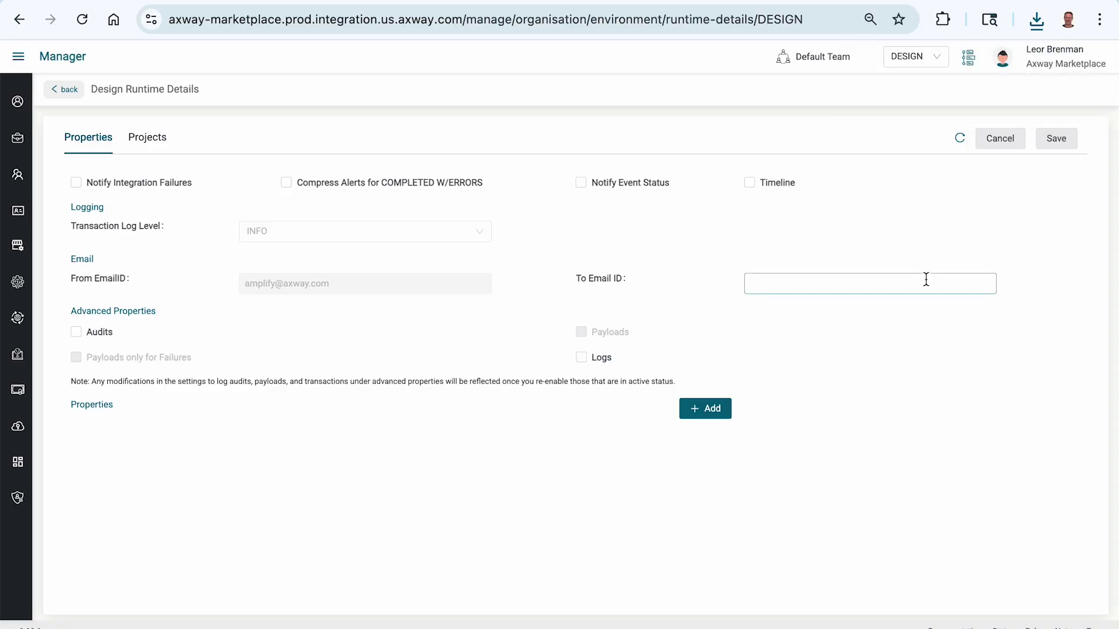
{"action": "mouse_move", "coordinate": [173, 354]}
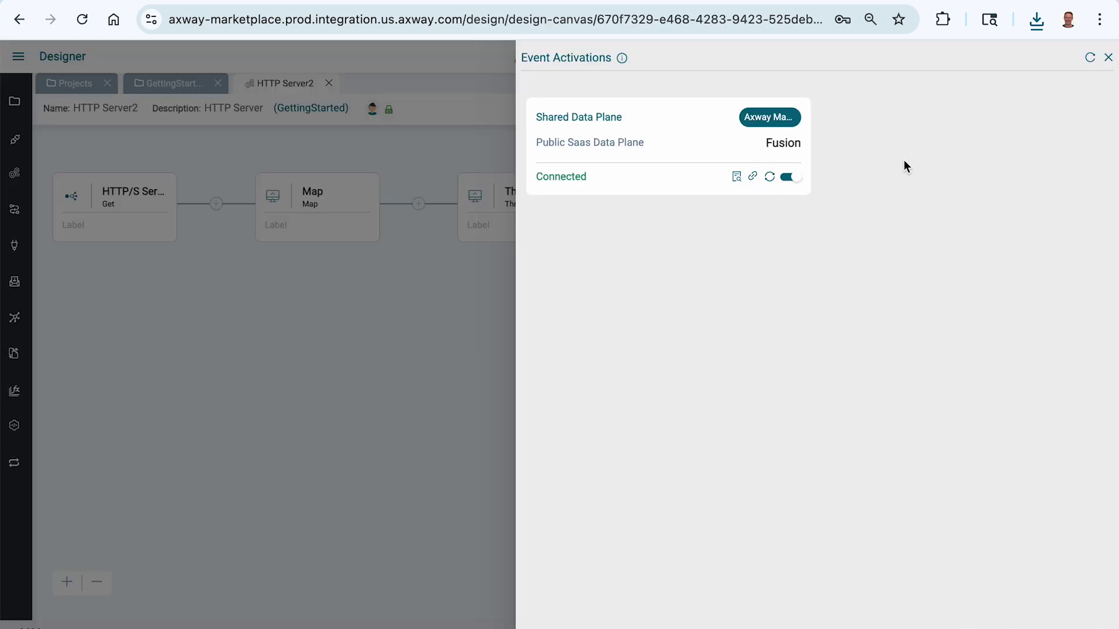
Step: Stop the HTTP Server2 event on the Shared Data Plane in Designer, and close the Event Activations view
{"action": "left_click", "coordinate": [792, 177]}
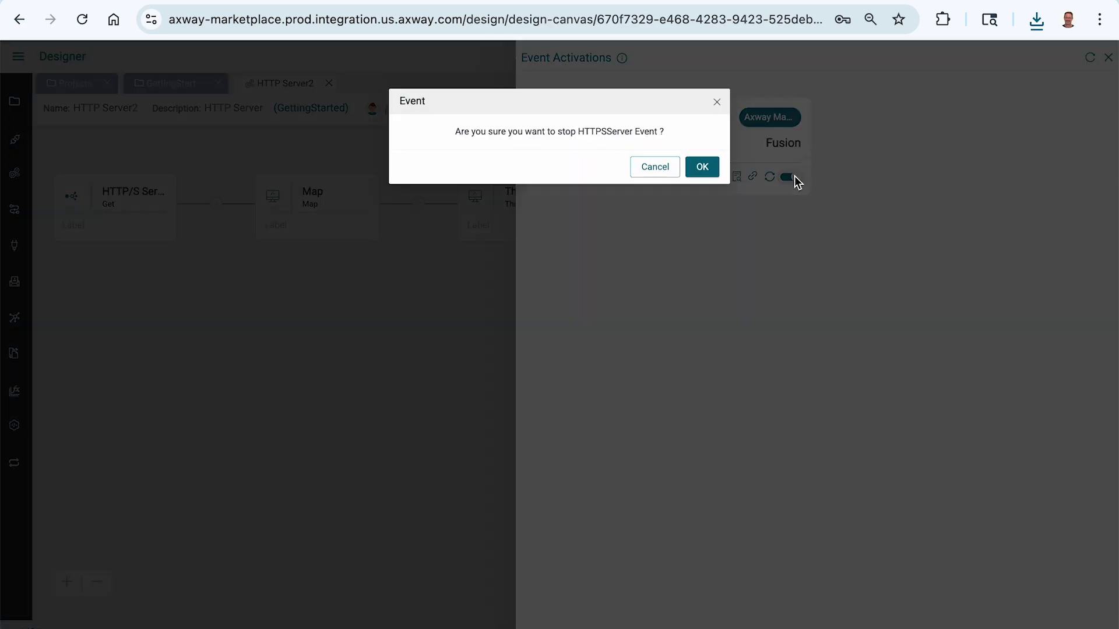
{"action": "left_click", "coordinate": [704, 169]}
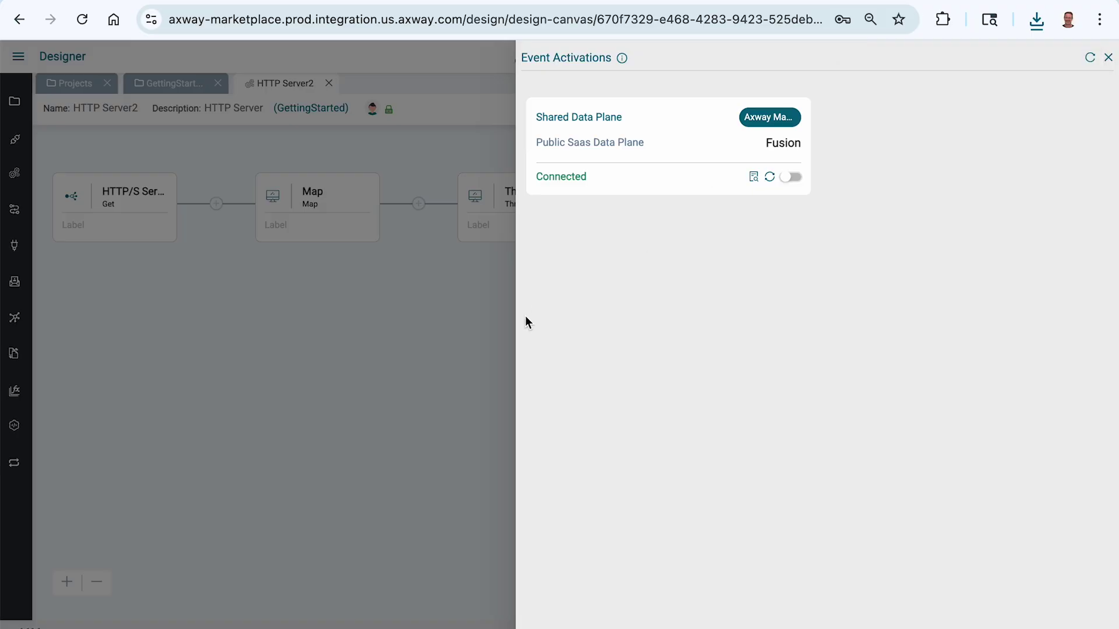
{"action": "left_click", "coordinate": [480, 315]}
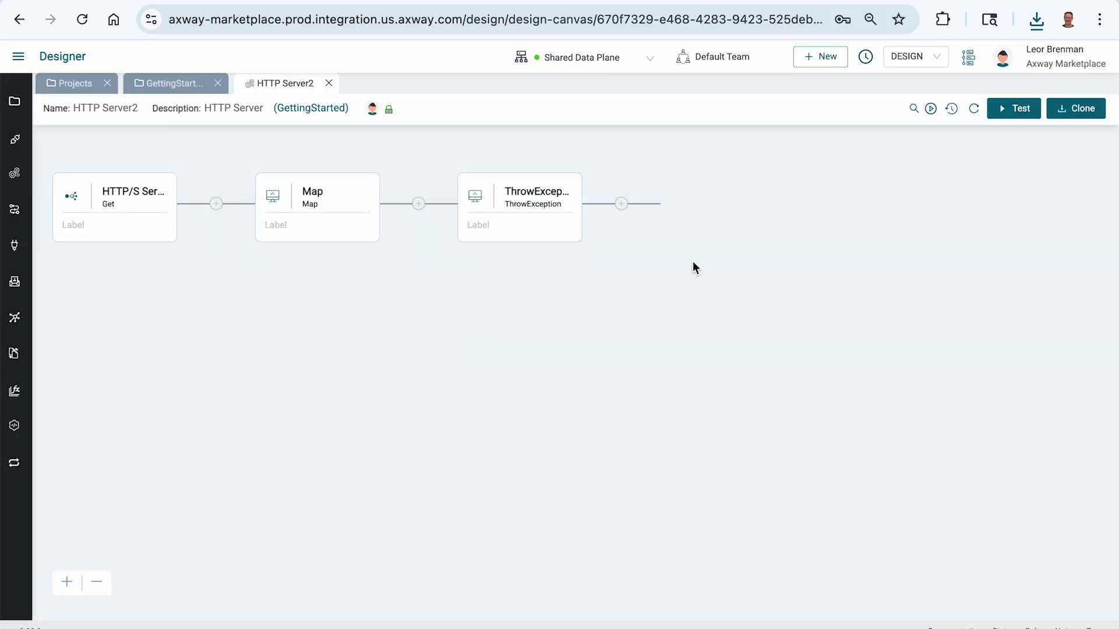
Step: Try overriding the event's Shared Data Plane advanced properties with Audits, Payloads and Logs enabled, and cancel without saving
{"action": "left_click", "coordinate": [931, 109]}
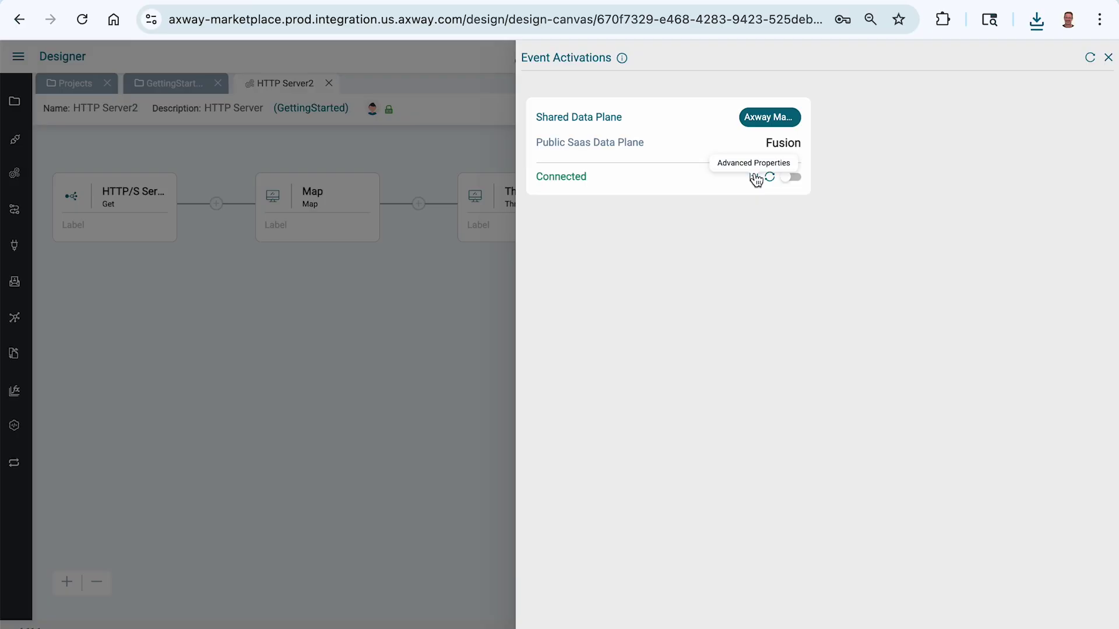
{"action": "left_click", "coordinate": [755, 177]}
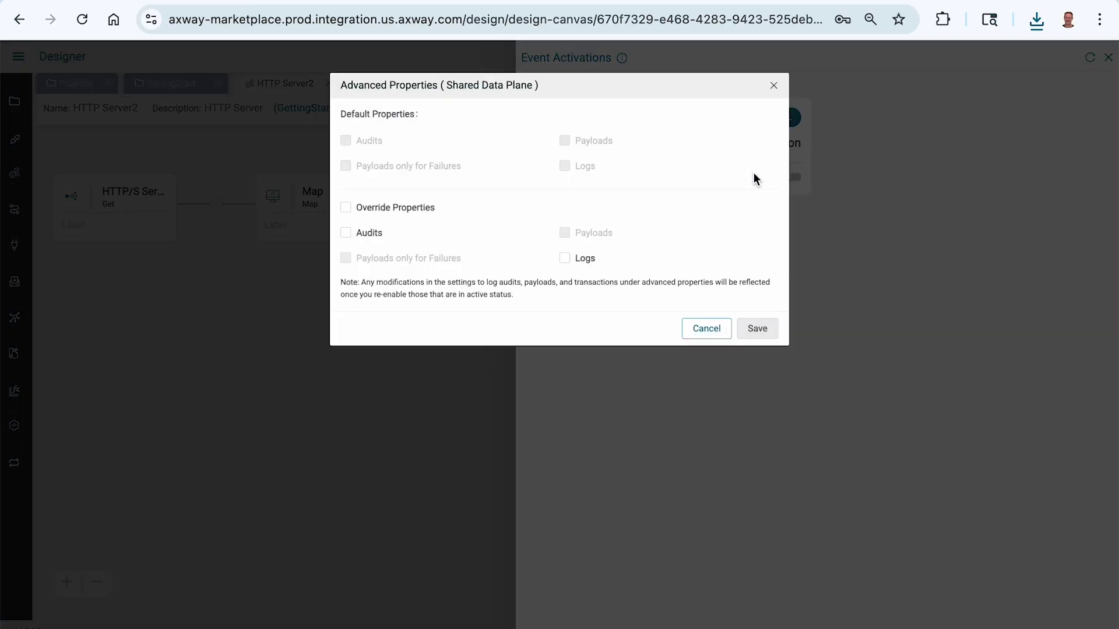
{"action": "left_click", "coordinate": [429, 211]}
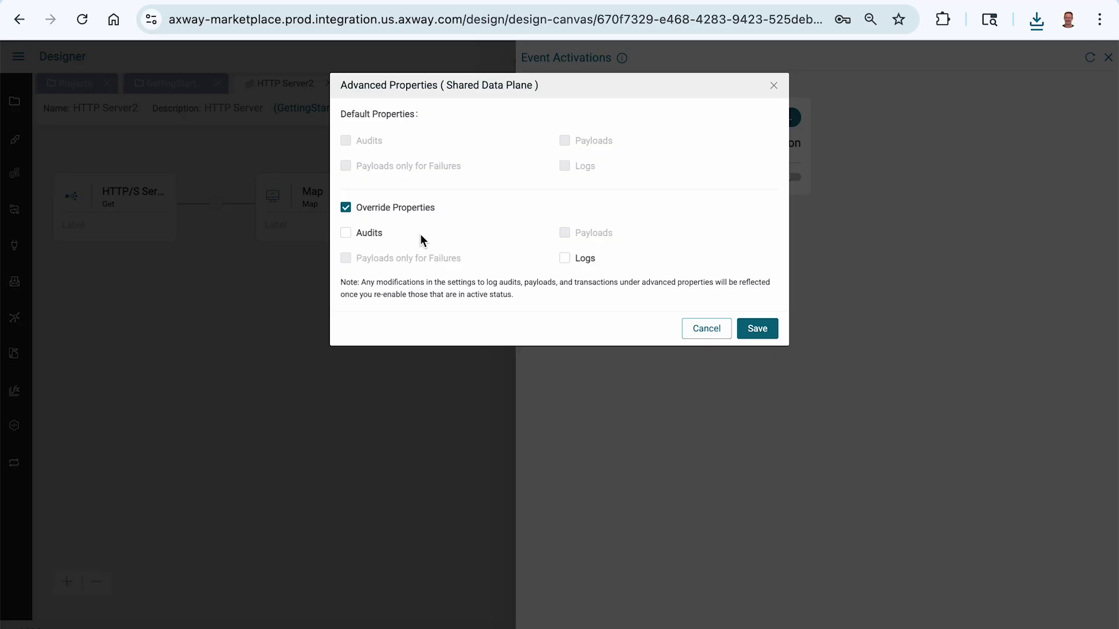
{"action": "left_click", "coordinate": [378, 237]}
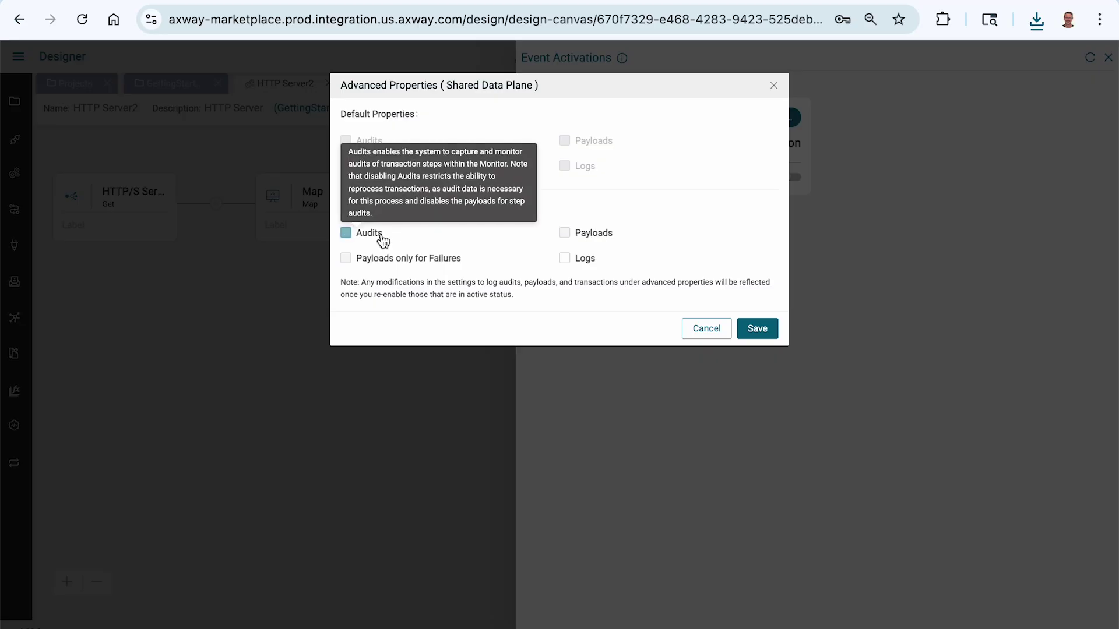
{"action": "left_click", "coordinate": [564, 232]}
{"action": "left_click", "coordinate": [565, 259]}
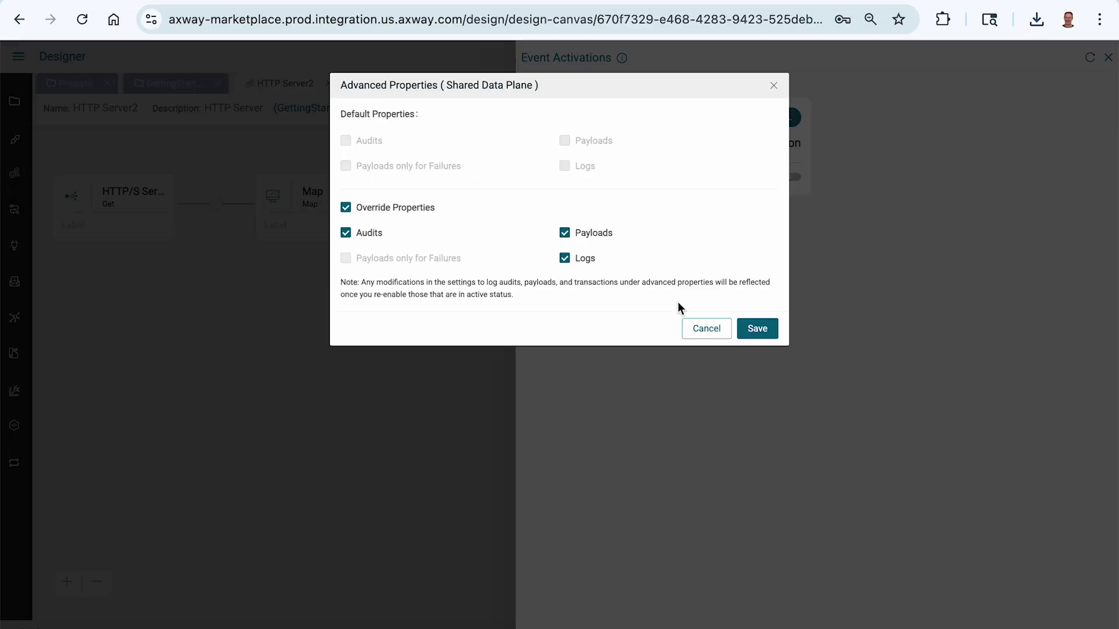
{"action": "left_click", "coordinate": [709, 331]}
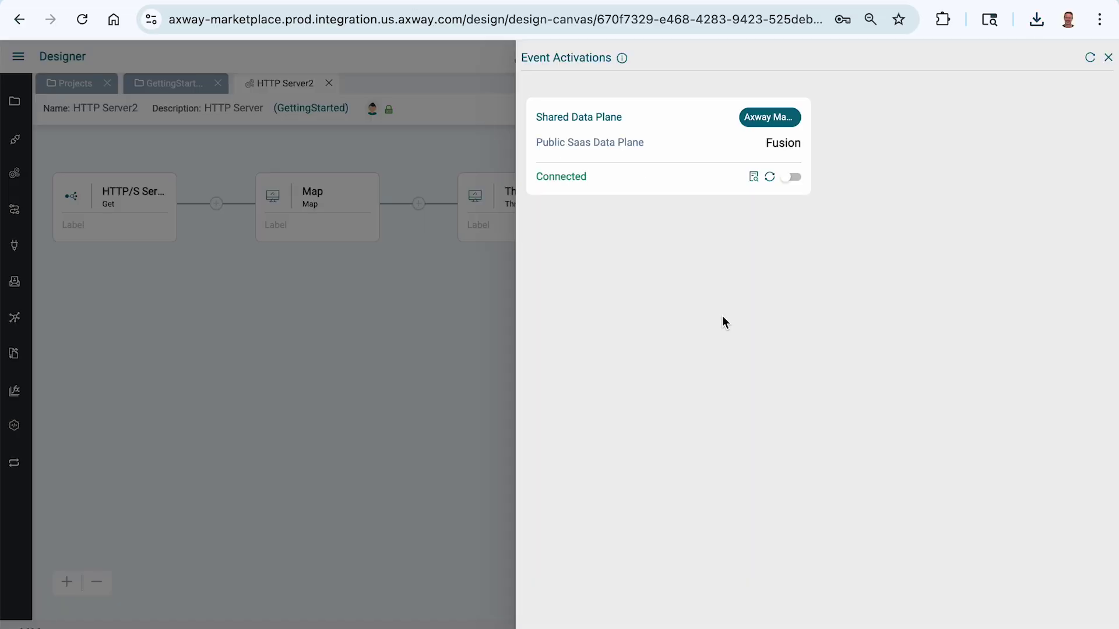
Step: Start the HTTP Server2 event on the Shared Data Plane, and send the GET user request in Postman
{"action": "left_click", "coordinate": [788, 179]}
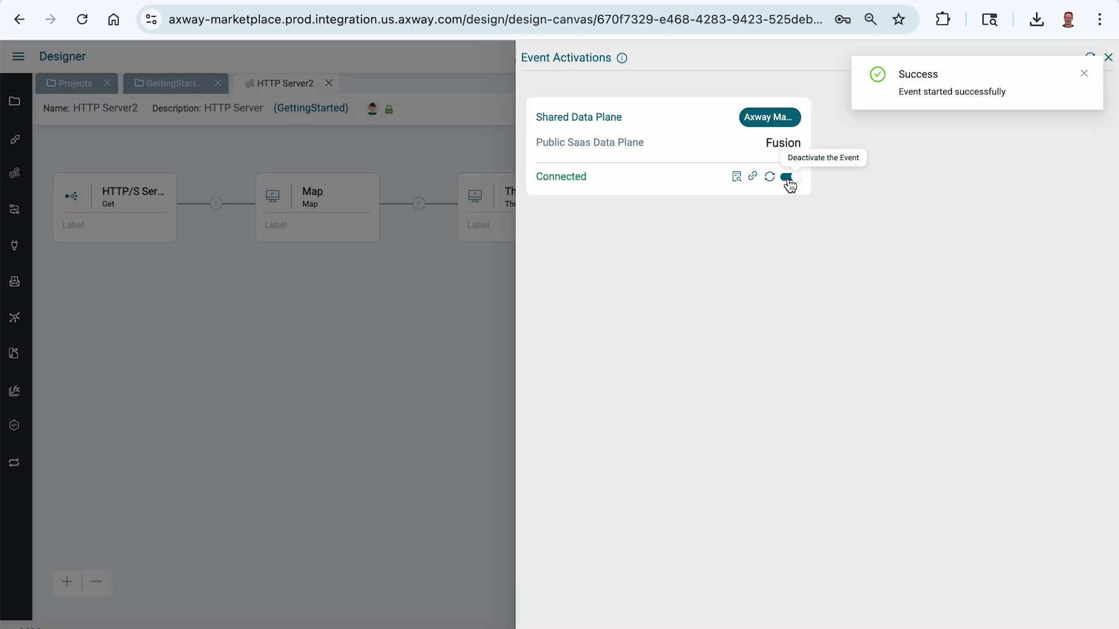
{"action": "key", "text": "super+Tab"}
{"action": "key", "text": "super+Tab"}
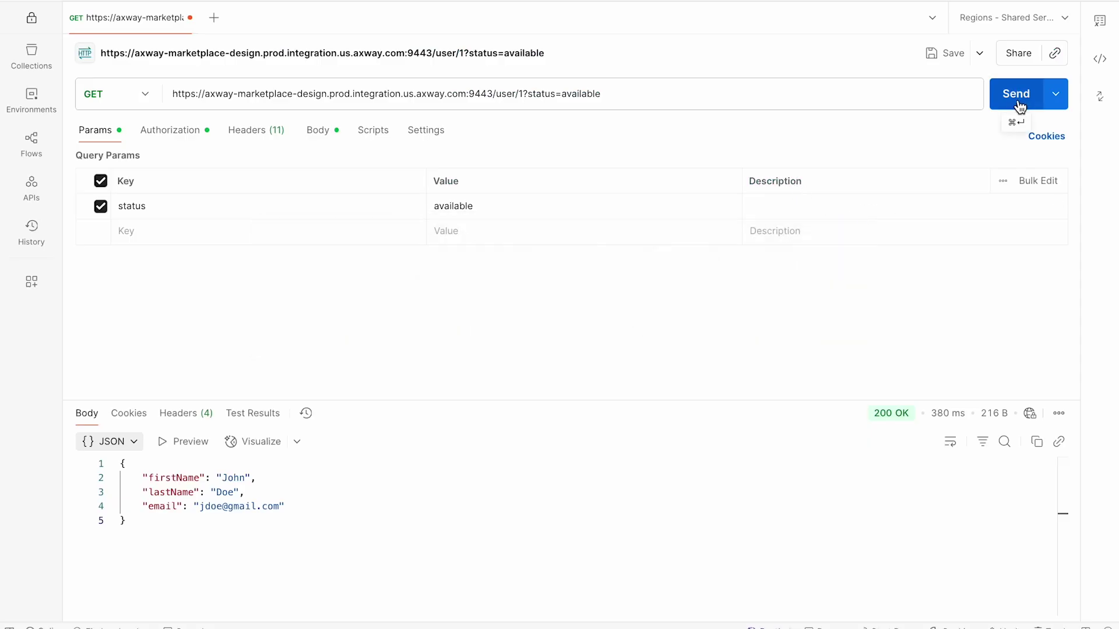
{"action": "left_click", "coordinate": [1015, 104]}
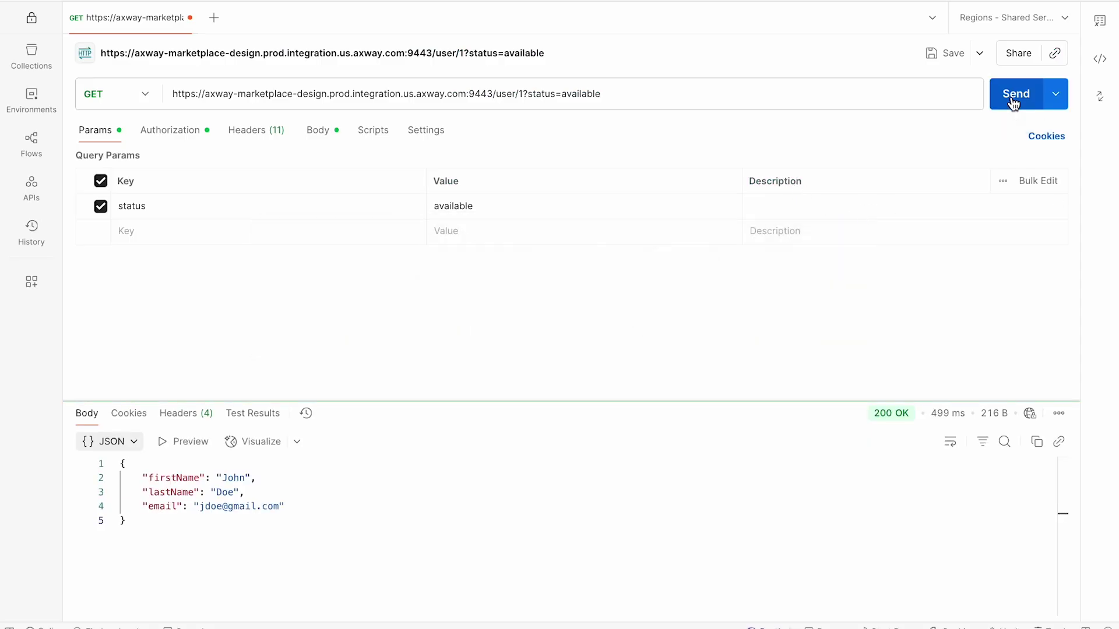
Step: Switch to Monitor in Chrome and refresh the list of transactions
{"action": "key", "text": "super+Tab"}
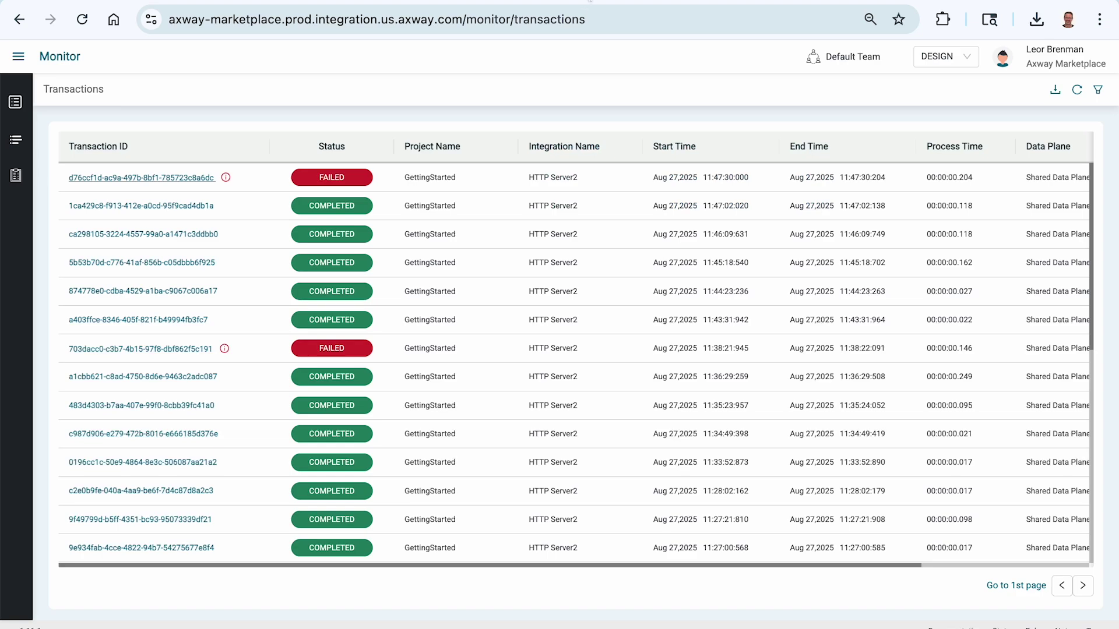
{"action": "left_click", "coordinate": [1081, 91]}
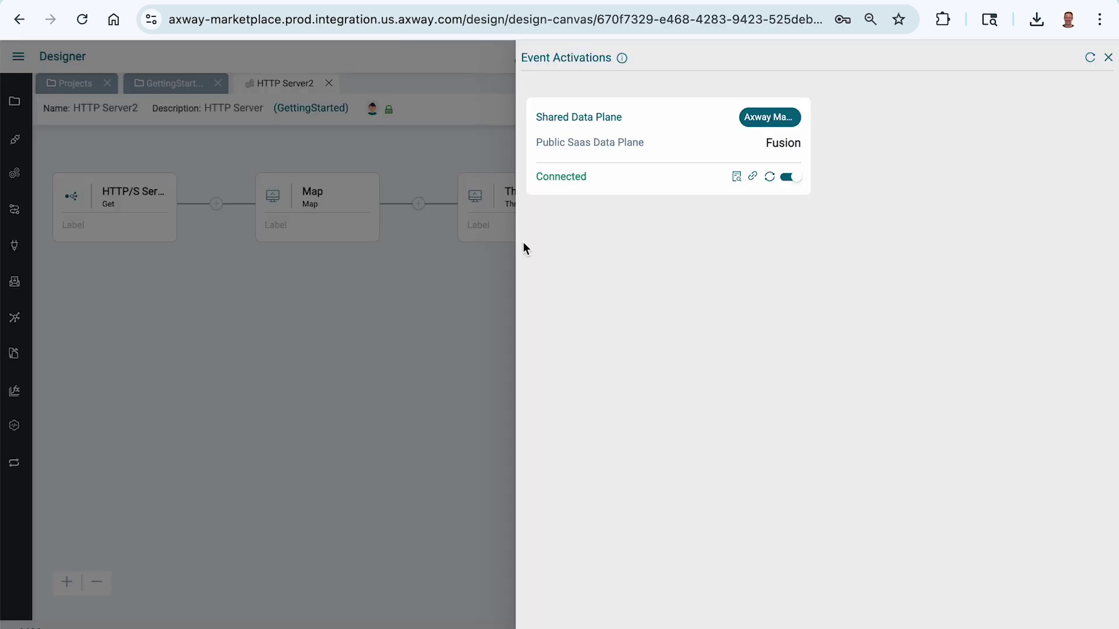
Step: In Designer, stop the HTTP Server2 event on the Shared Data Plane and disable the ThrowException component
{"action": "left_click", "coordinate": [458, 278]}
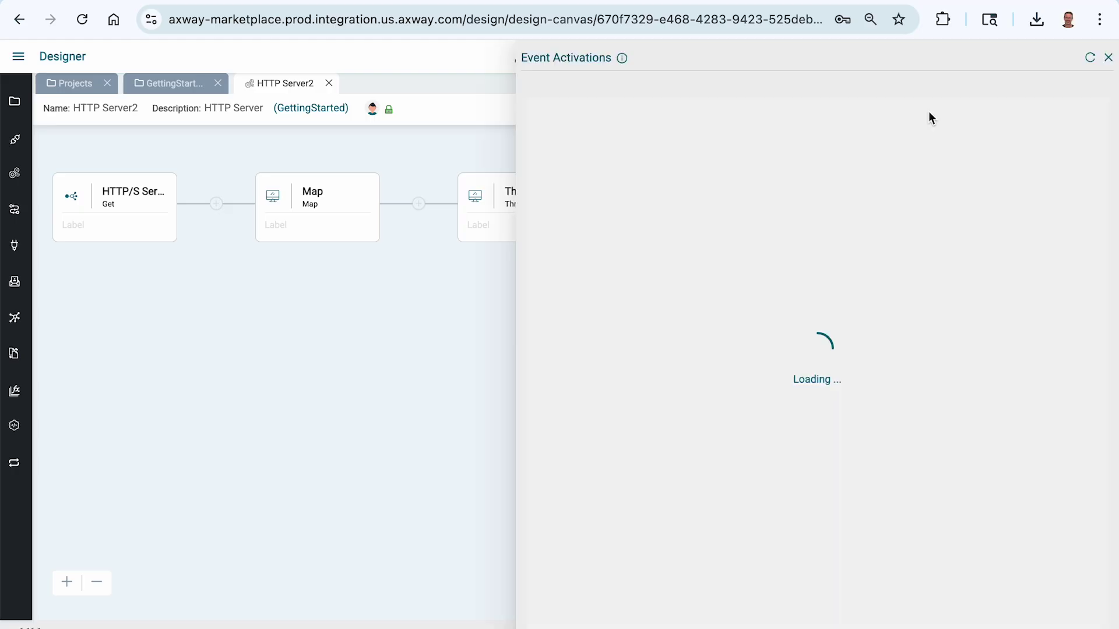
{"action": "left_click", "coordinate": [930, 108]}
{"action": "left_click", "coordinate": [792, 177]}
{"action": "left_click", "coordinate": [702, 167]}
{"action": "left_click", "coordinate": [474, 294]}
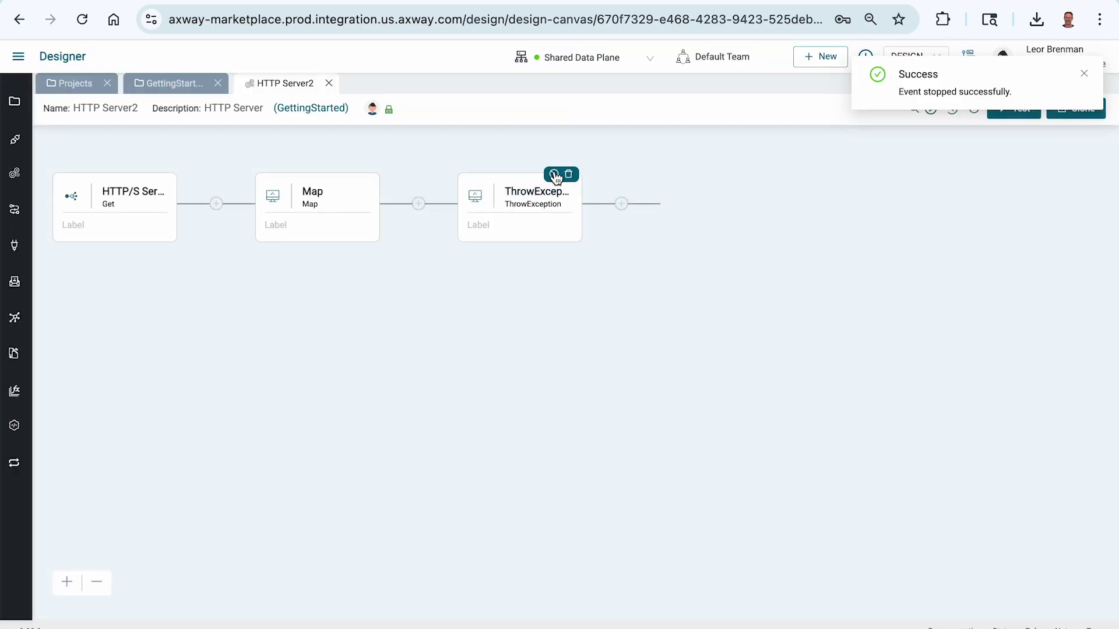
{"action": "left_click", "coordinate": [554, 174]}
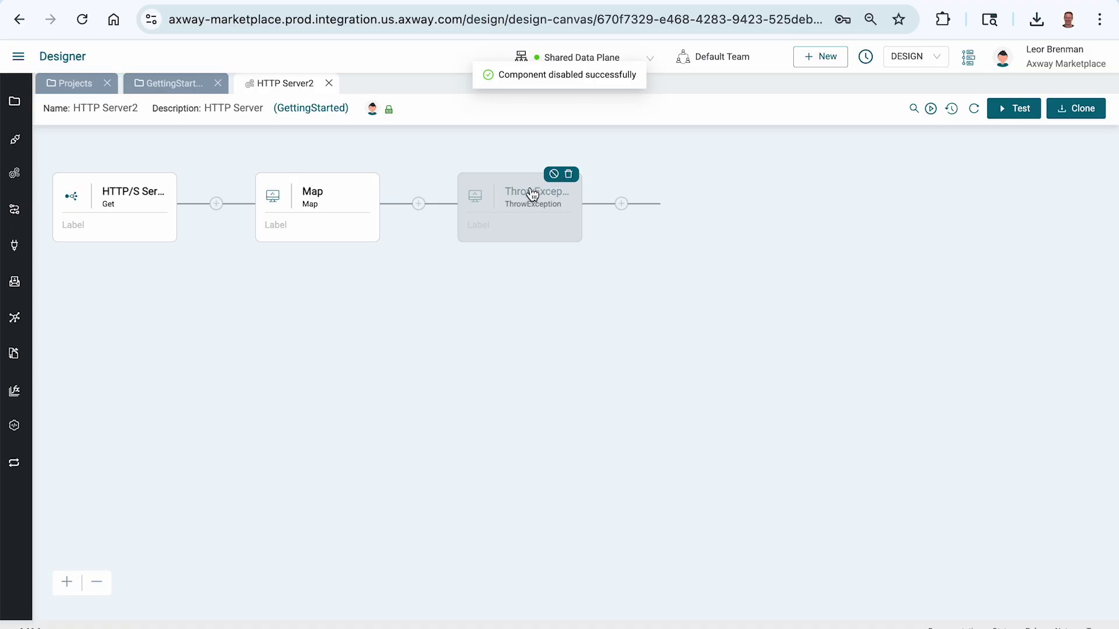
Step: Activate the event on the Shared Data Plane again, and resend the GET user request from Postman
{"action": "left_click", "coordinate": [930, 108]}
{"action": "left_click", "coordinate": [791, 176]}
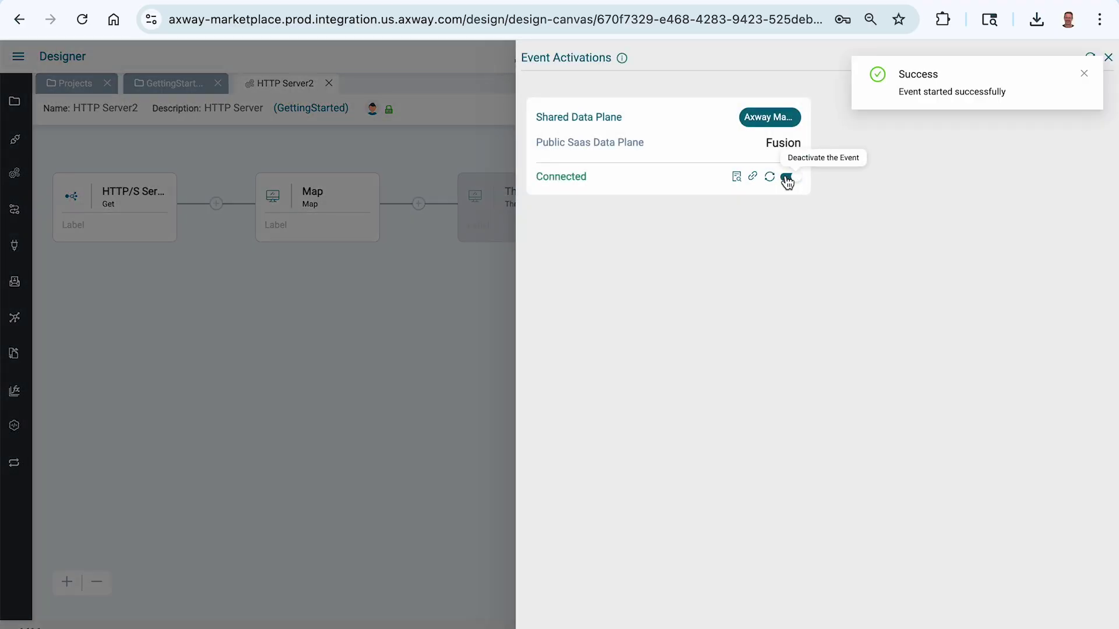
{"action": "key", "text": "super+Tab"}
{"action": "left_click", "coordinate": [1013, 102]}
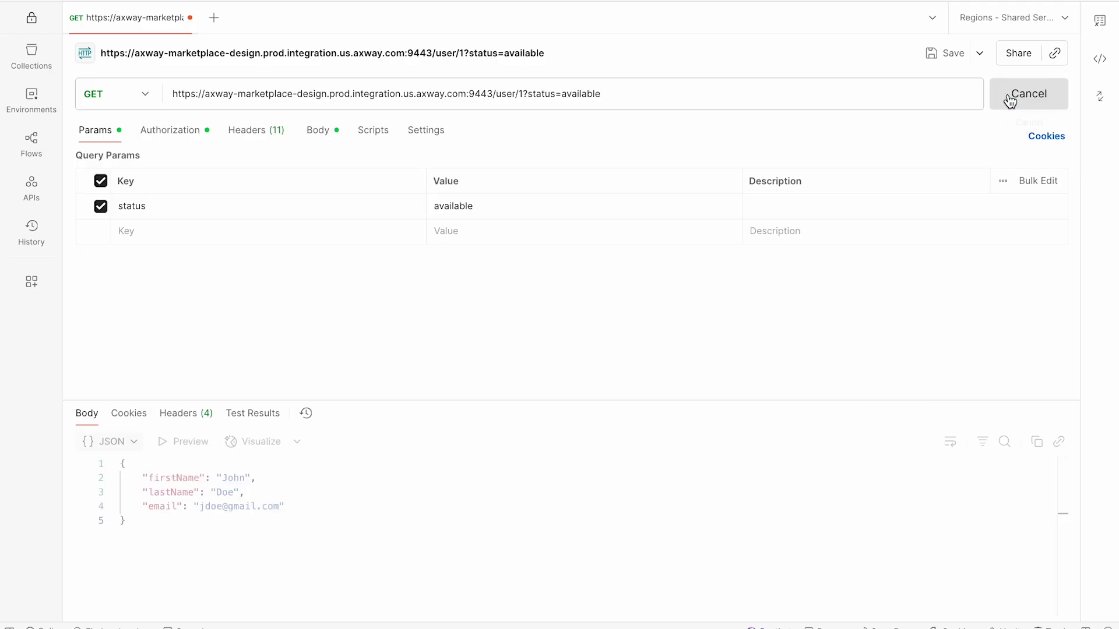
Step: Return to Monitor in Chrome, refresh the transactions, and open the newest HTTP Server2 transaction
{"action": "key", "text": "super+Tab"}
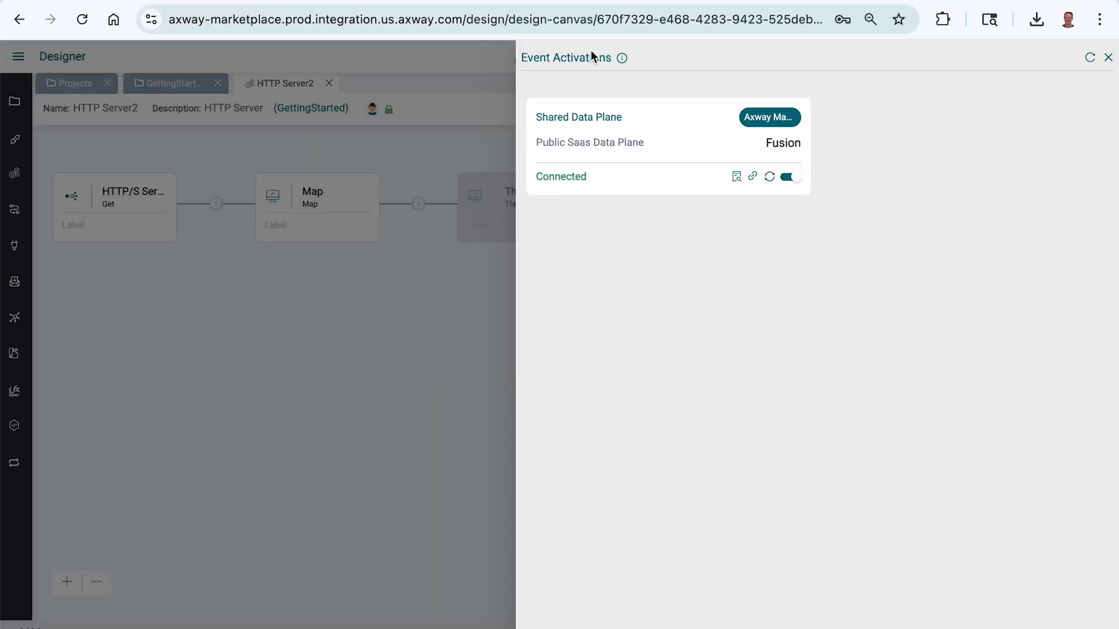
{"action": "left_click", "coordinate": [626, 1]}
{"action": "left_click", "coordinate": [1078, 92]}
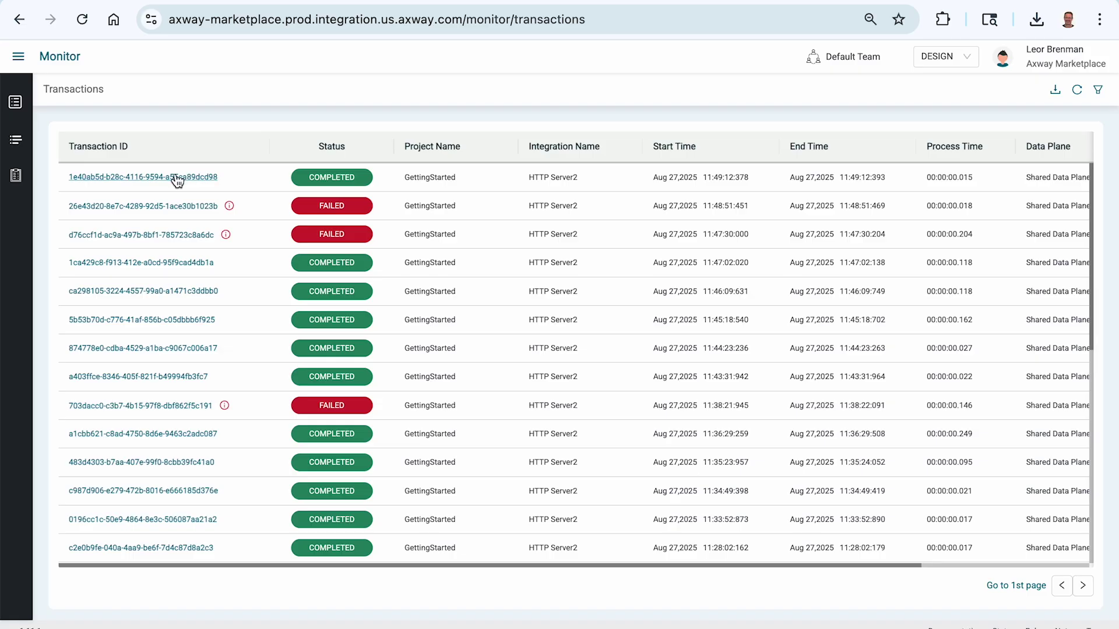
{"action": "left_click", "coordinate": [176, 176]}
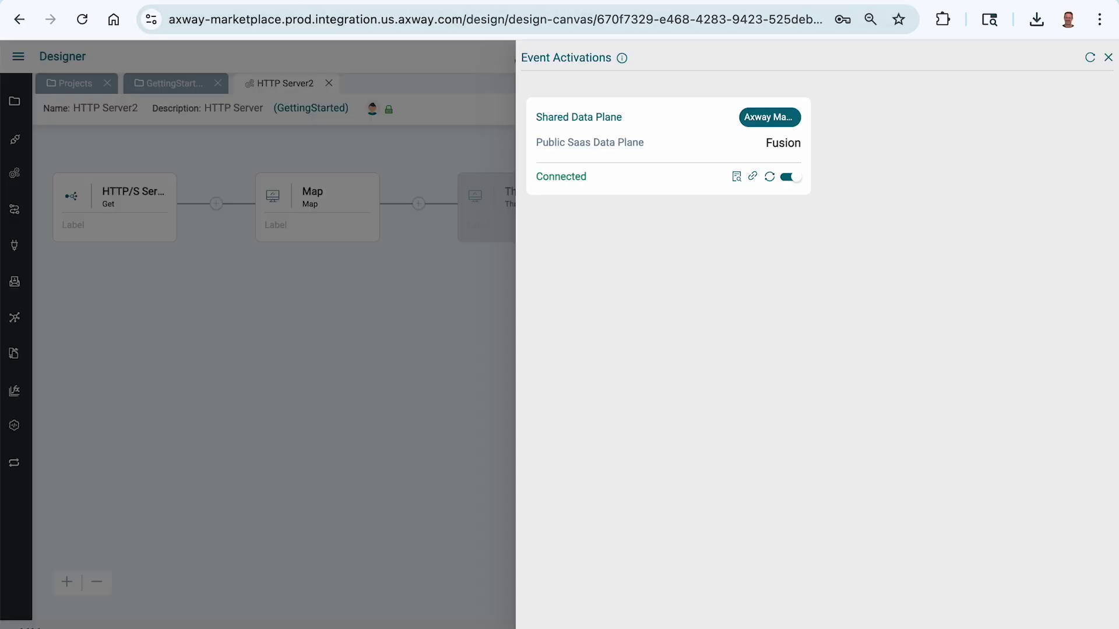
Step: In Designer, stop the event and save an override of its Shared Data Plane advanced properties with Audits, Payloads and Logs enabled
{"action": "left_click", "coordinate": [799, 179]}
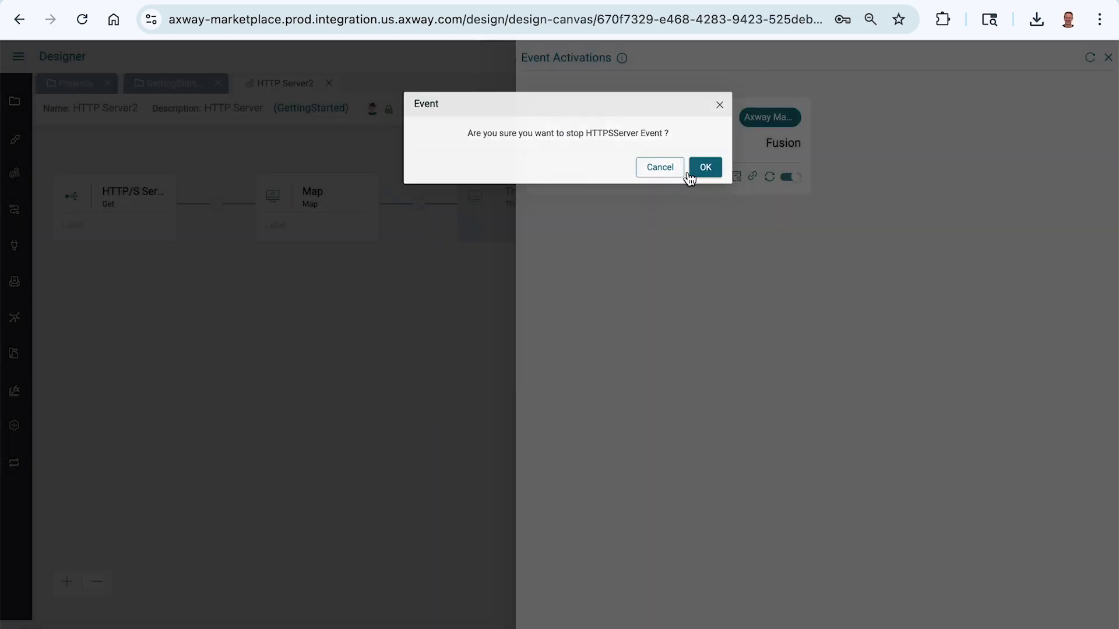
{"action": "left_click", "coordinate": [689, 174]}
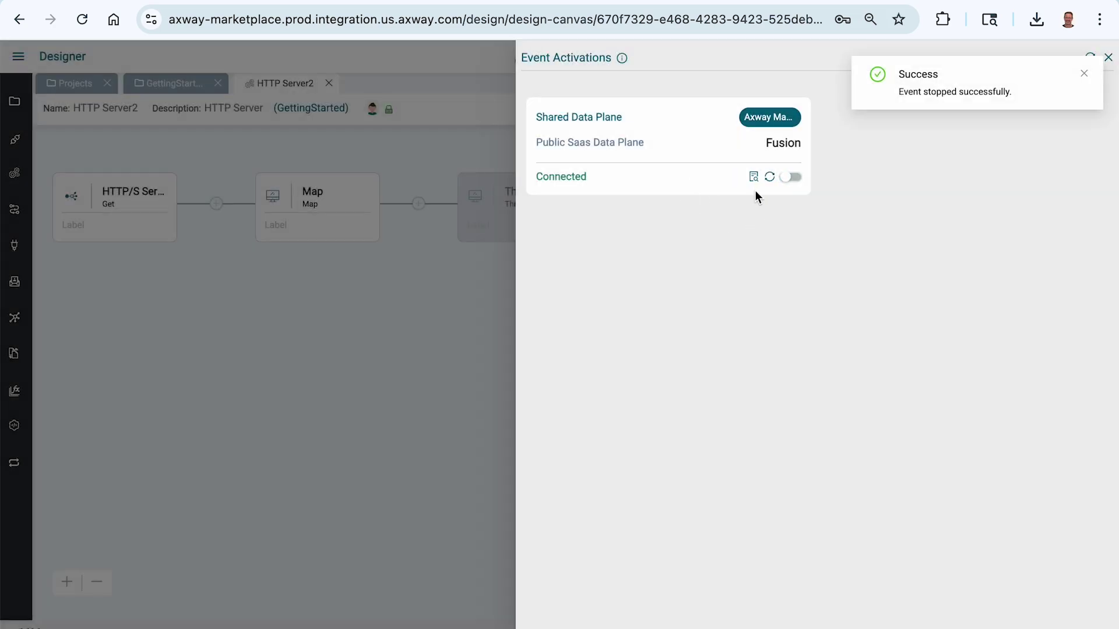
{"action": "left_click", "coordinate": [753, 177]}
{"action": "left_click", "coordinate": [392, 210]}
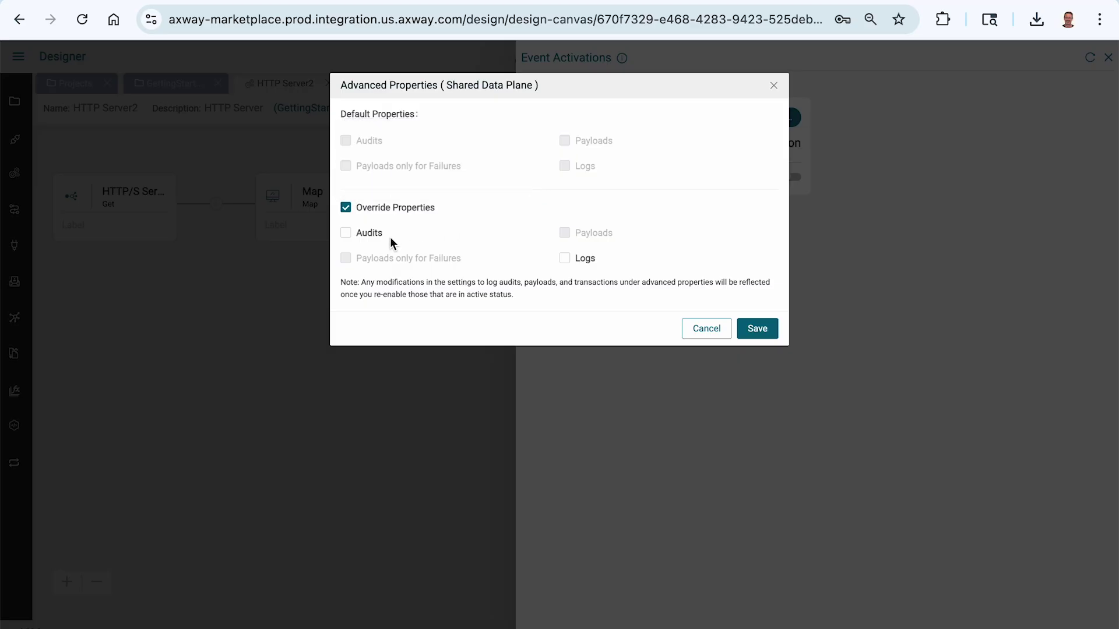
{"action": "left_click", "coordinate": [374, 239]}
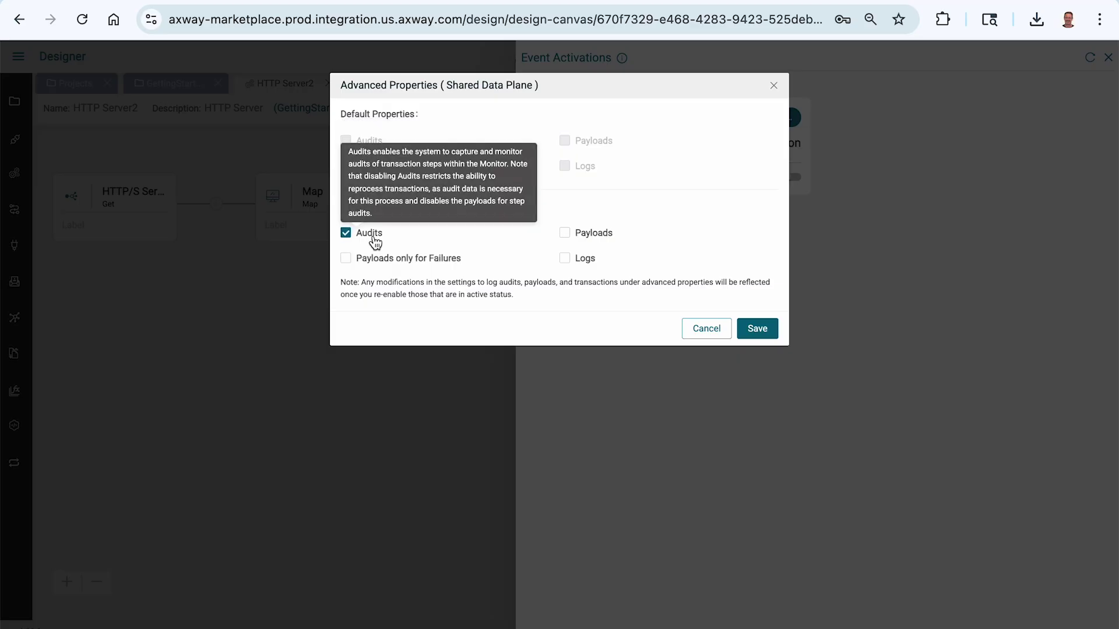
{"action": "left_click", "coordinate": [597, 237]}
{"action": "left_click", "coordinate": [585, 260]}
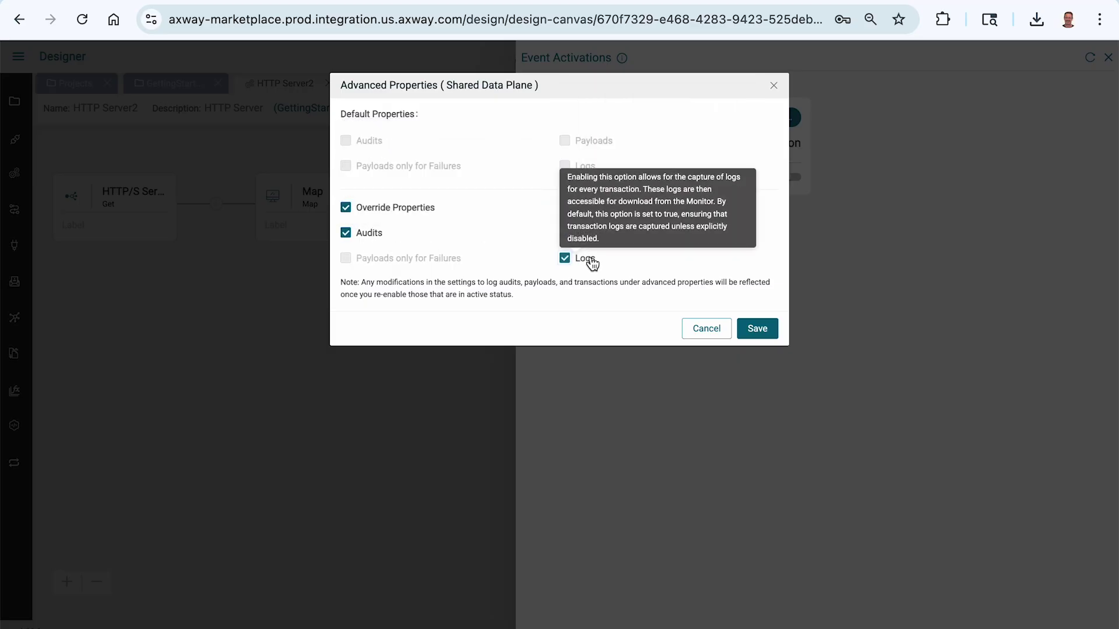
{"action": "left_click", "coordinate": [756, 329]}
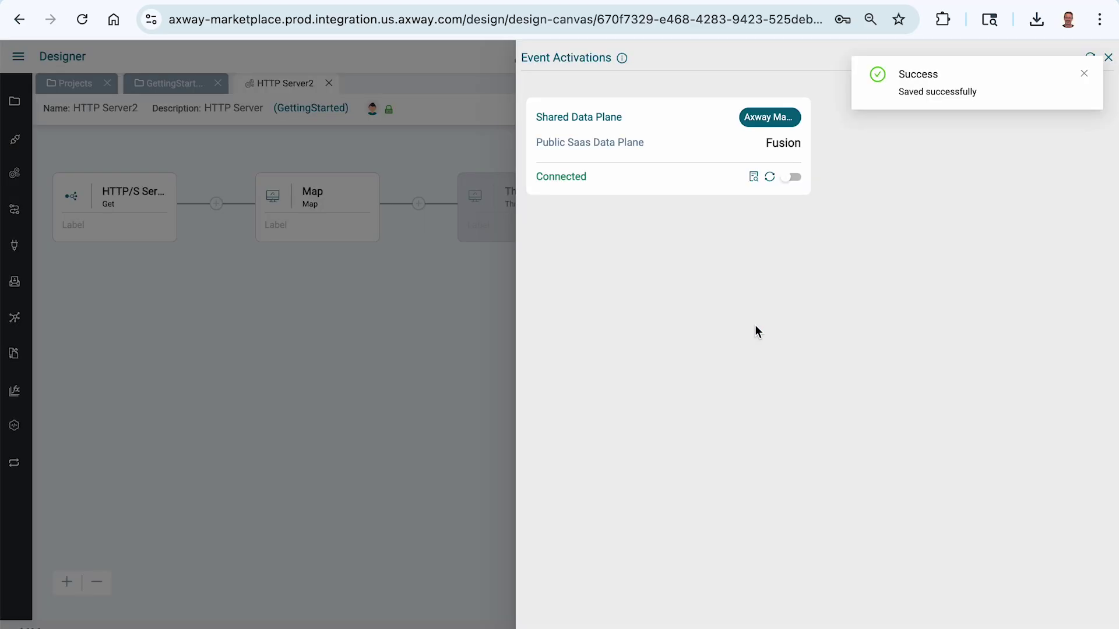
Step: Start the event with the overridden properties, and send the GET user request in Postman
{"action": "left_click", "coordinate": [791, 180]}
{"action": "key", "text": "super+Tab"}
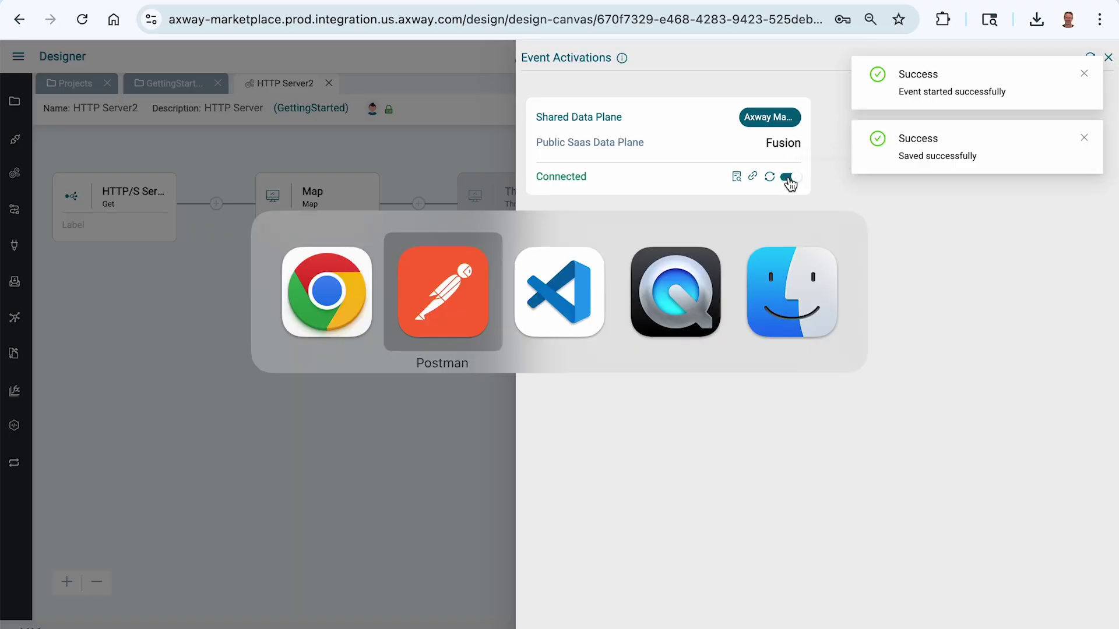
{"action": "left_click", "coordinate": [1015, 94]}
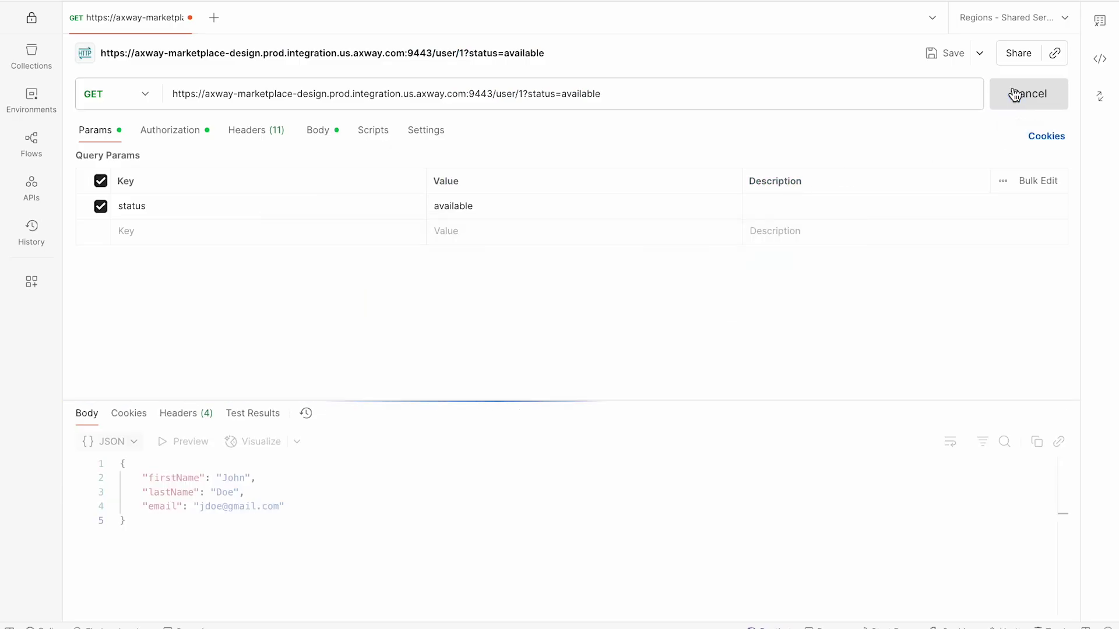
Step: Refresh Monitor's transactions in Chrome and open the audit of the latest HTTP Server2 transaction
{"action": "key", "text": "super+Tab"}
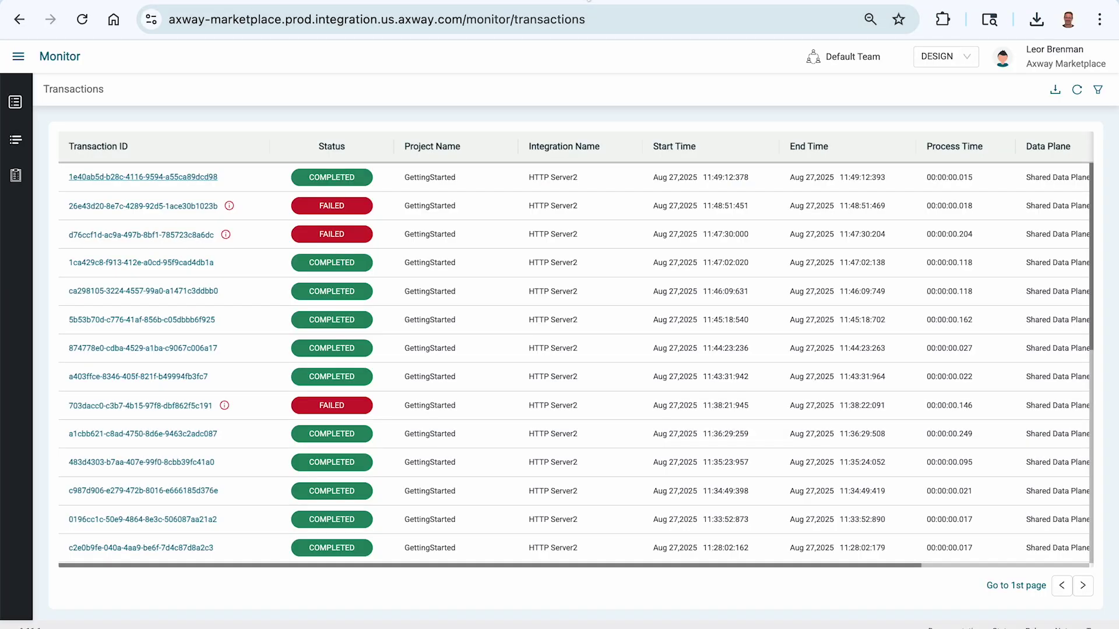
{"action": "left_click", "coordinate": [1076, 89]}
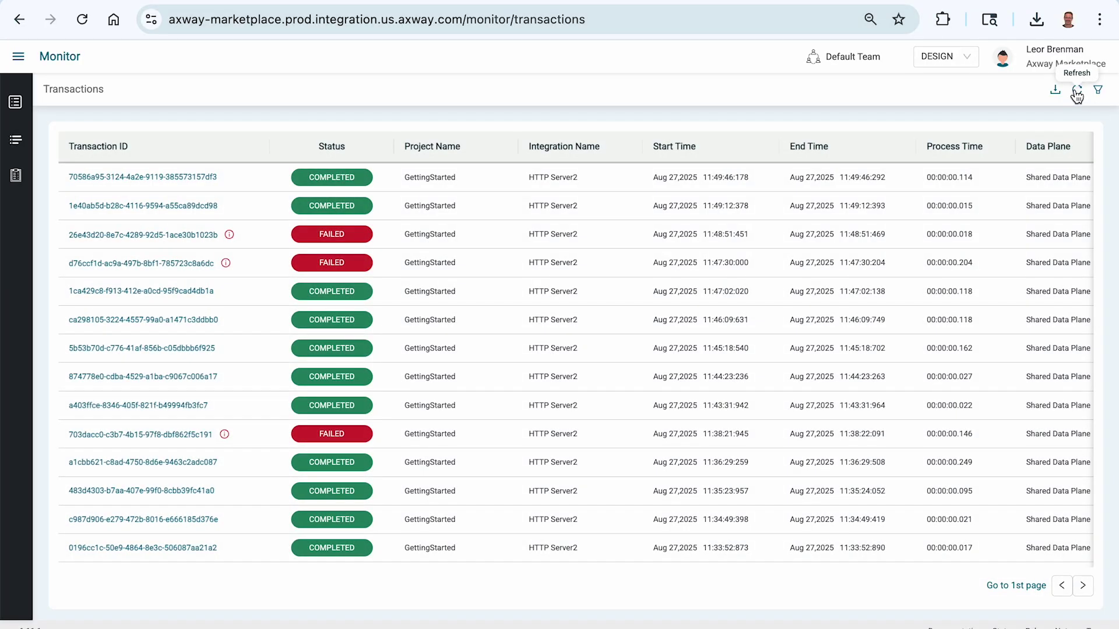
{"action": "left_click", "coordinate": [209, 177]}
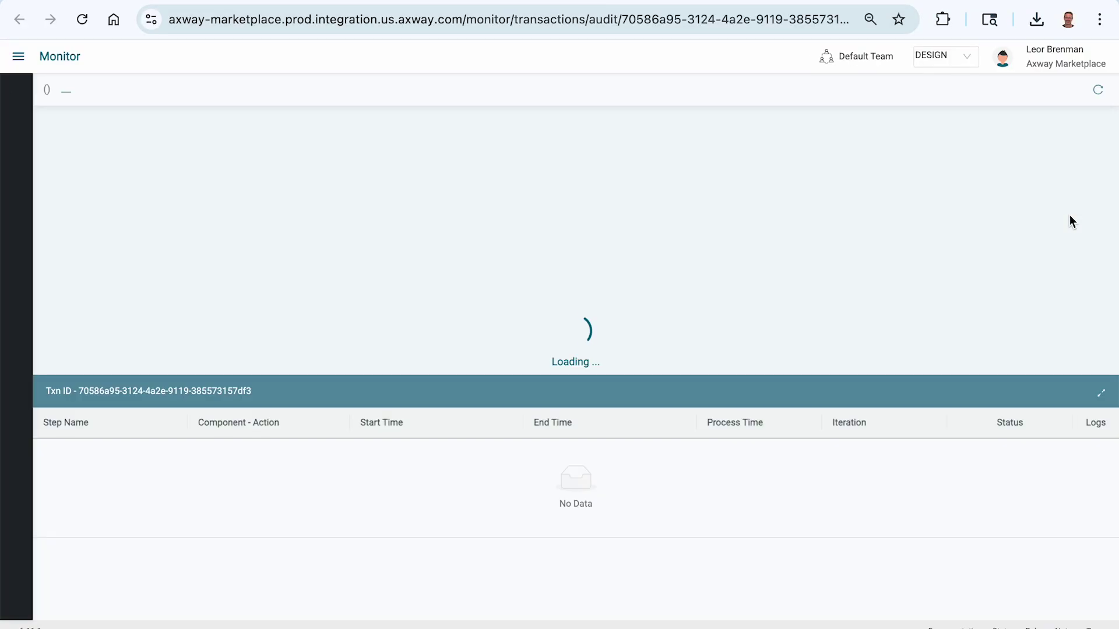
Step: Download the transaction's log file, and open the Map step's input and output payloads
{"action": "left_click", "coordinate": [1075, 92]}
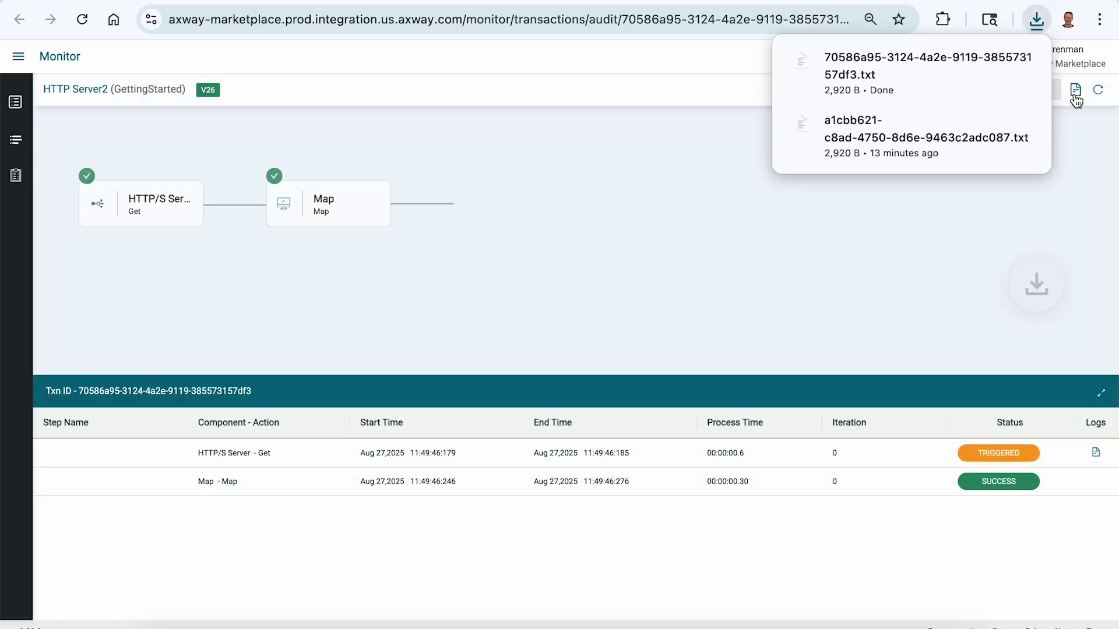
{"action": "left_click", "coordinate": [739, 525]}
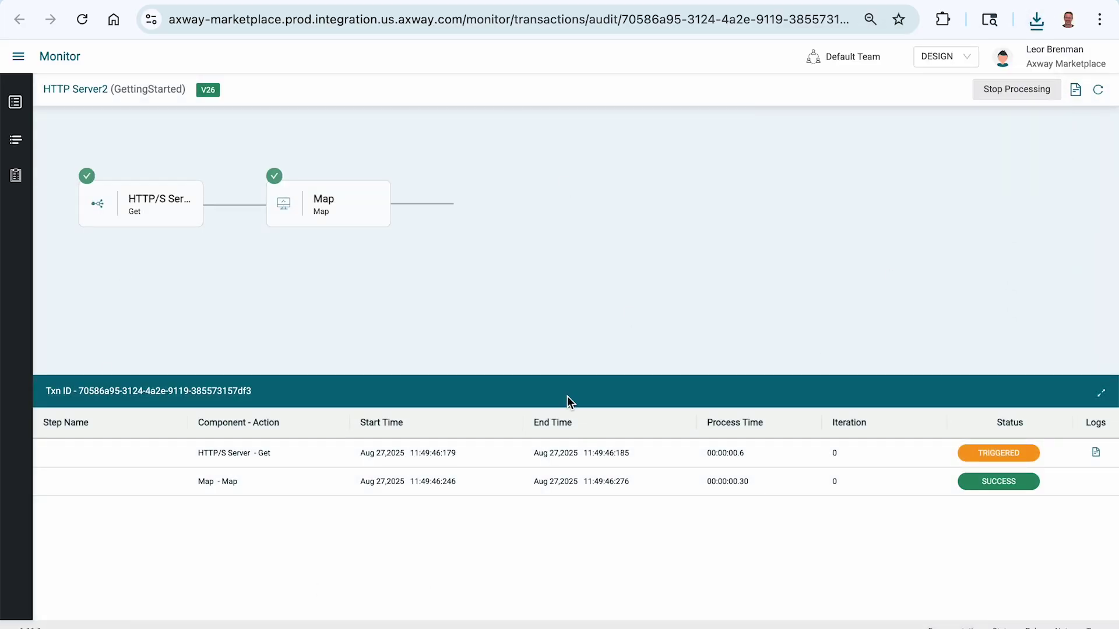
{"action": "left_click", "coordinate": [330, 487]}
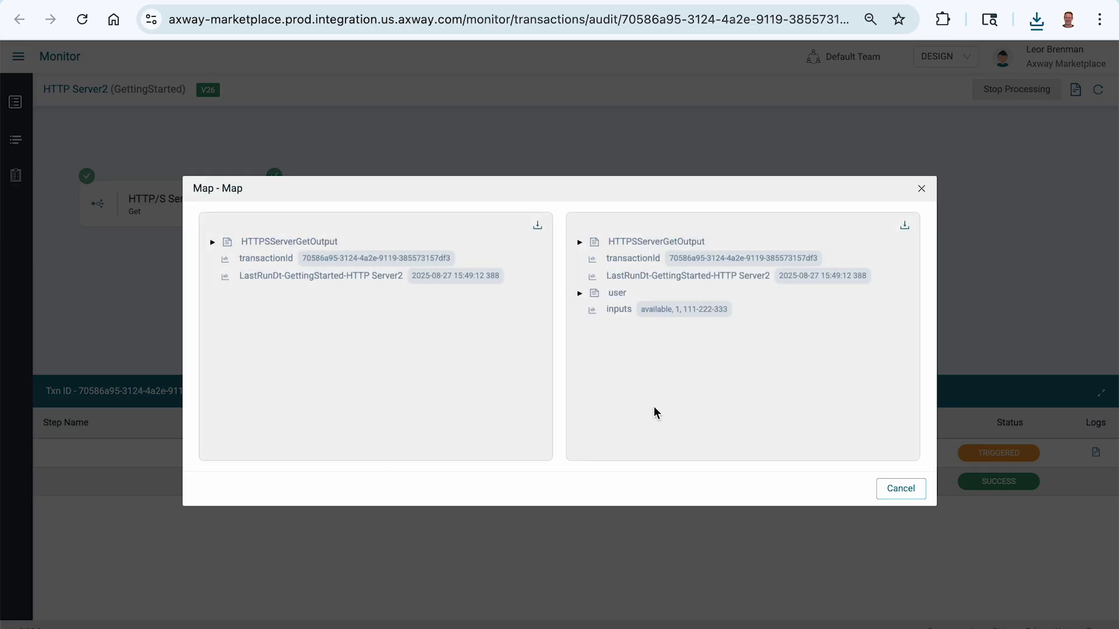